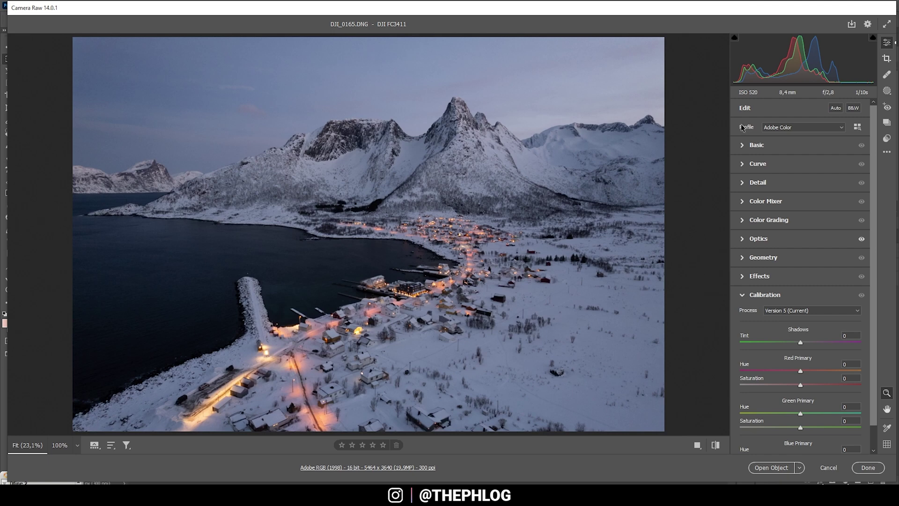
Change the profile from Adobe Color to Adobe Landscape and expand the Basic panel.
click(786, 128)
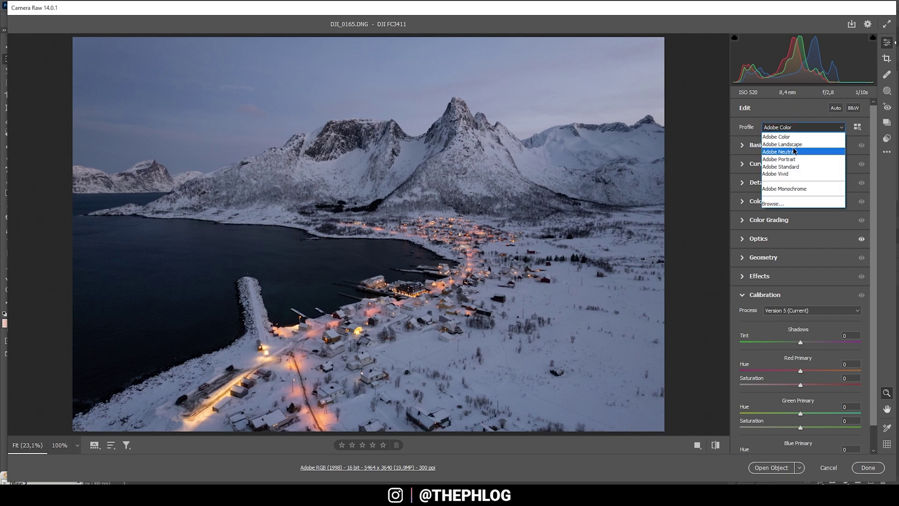
click(794, 144)
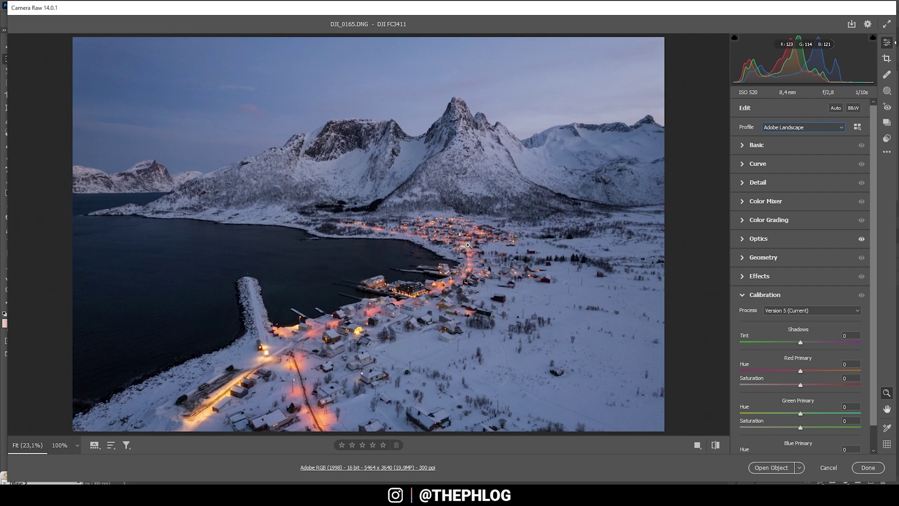
click(742, 146)
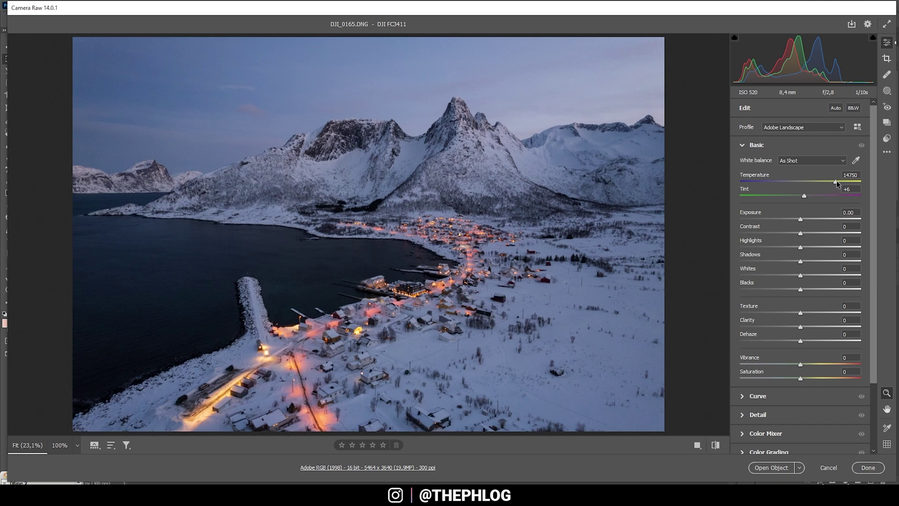
Set white balance Temperature to 27000 and Tint to +16.
drag(836, 180, 849, 184)
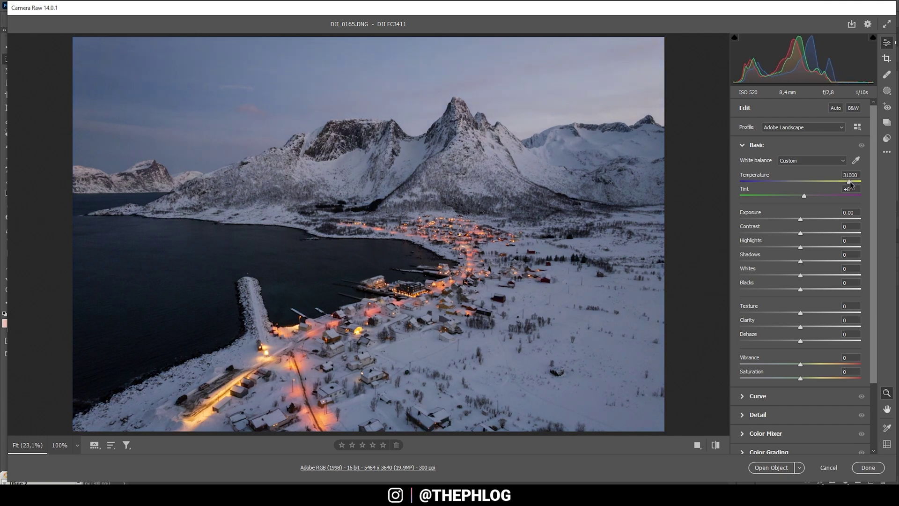
drag(851, 182, 848, 181)
drag(804, 195, 810, 196)
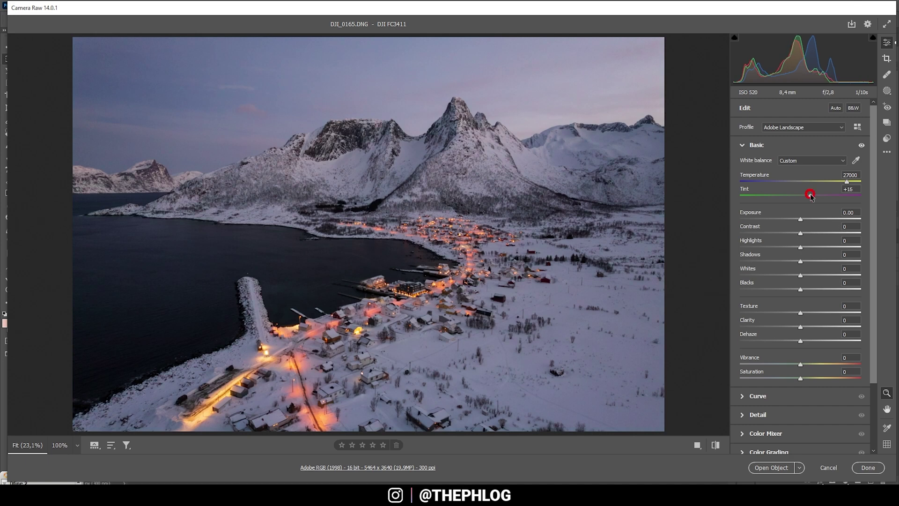
drag(810, 195, 811, 194)
Set Highlights +40, Shadows -10, Whites +19 and Blacks +24 in the Basic panel.
drag(801, 250, 833, 252)
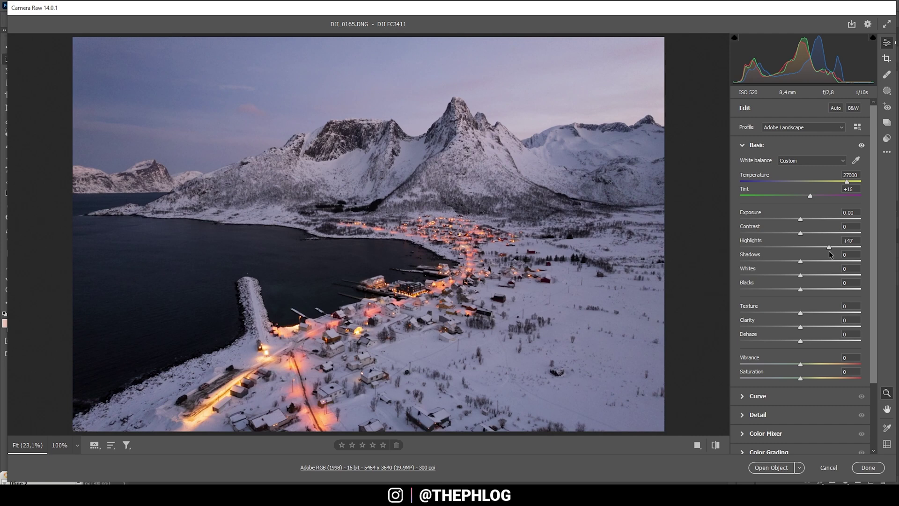
drag(828, 251, 824, 252)
drag(801, 266, 794, 266)
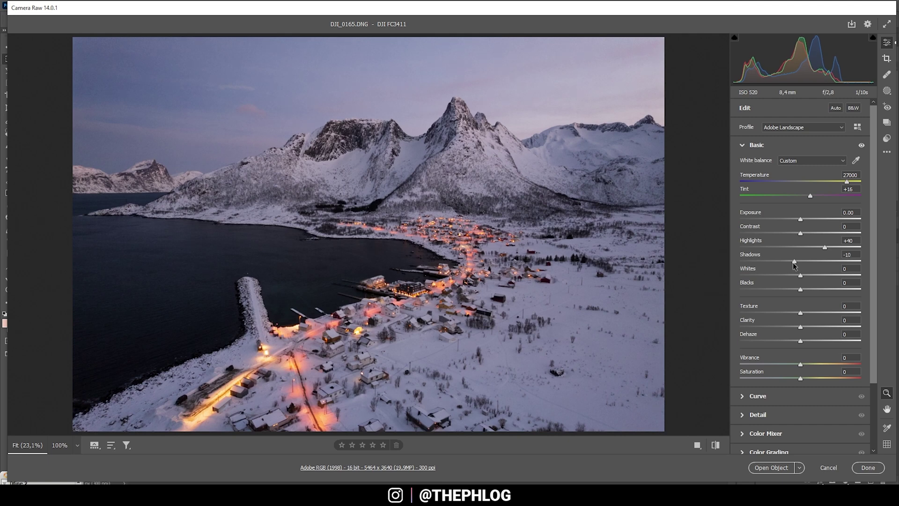
click(795, 262)
drag(802, 274, 813, 276)
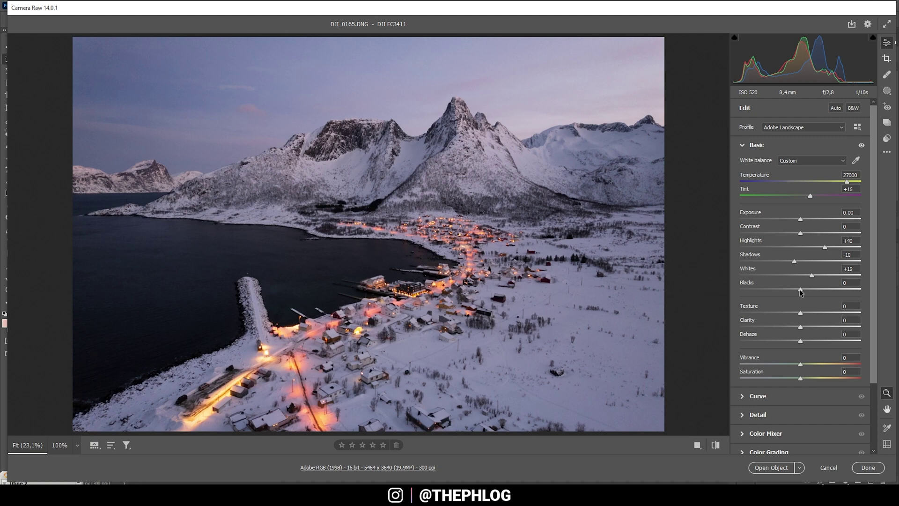
drag(801, 291, 813, 291)
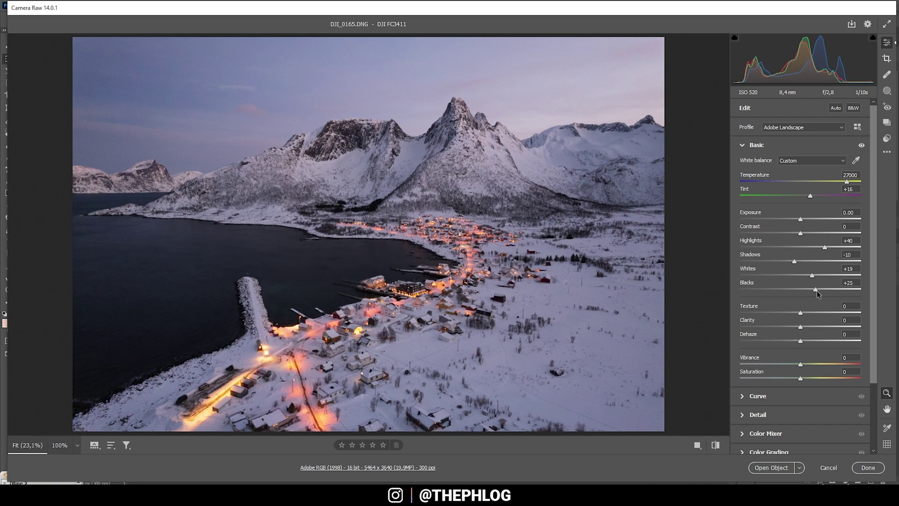
drag(816, 290, 817, 290)
Set Texture +4, Clarity -14, Vibrance +37 and Saturation +5.
drag(802, 316, 791, 324)
mouse_move(801, 364)
mouse_down()
mouse_move(824, 368)
mouse_move(804, 380)
mouse_up()
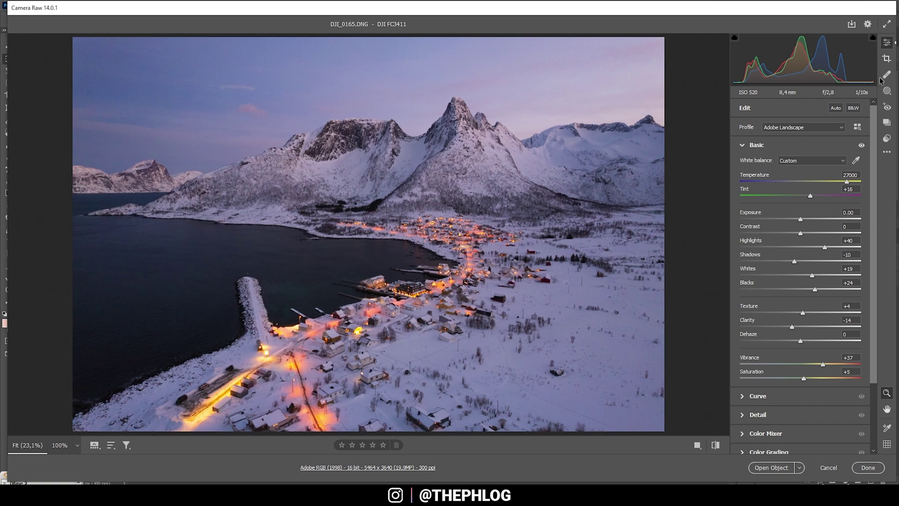
click(886, 92)
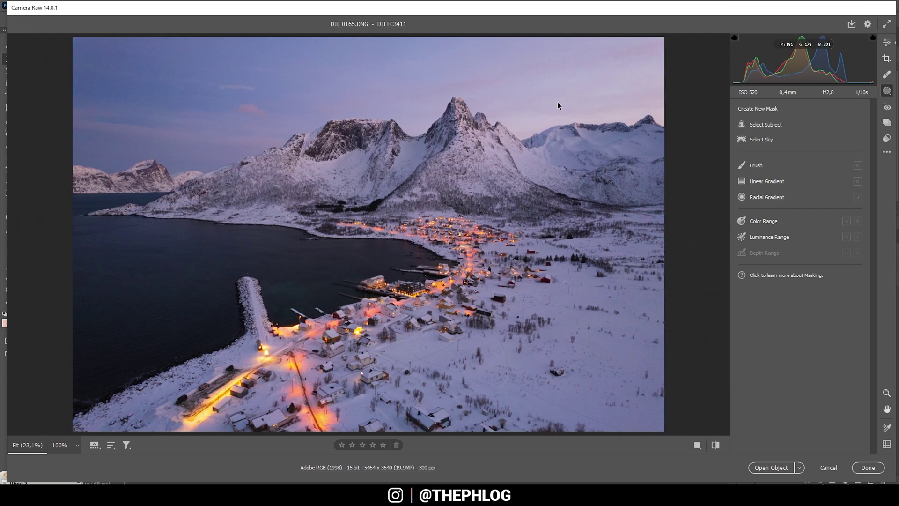
Draw an angled linear gradient down over the upper-left sky with Exposure -0.95.
click(770, 181)
drag(266, 49, 290, 158)
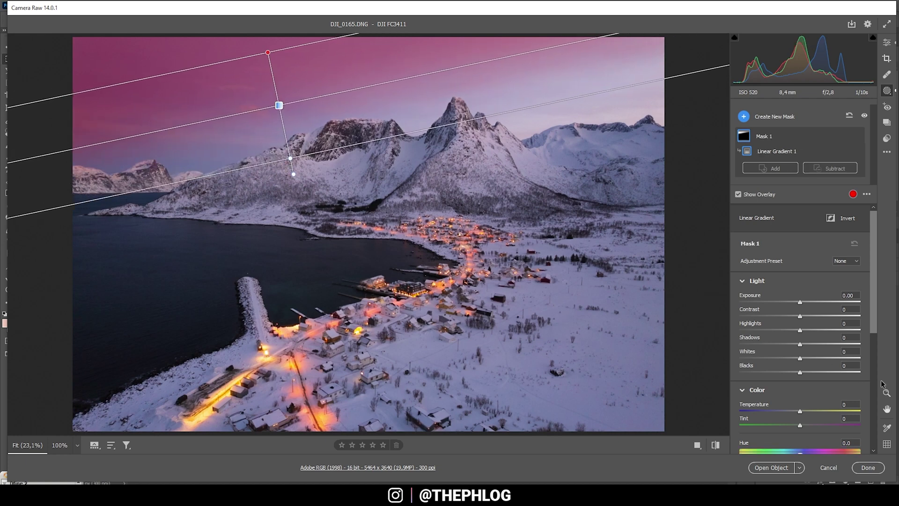
drag(800, 302, 785, 305)
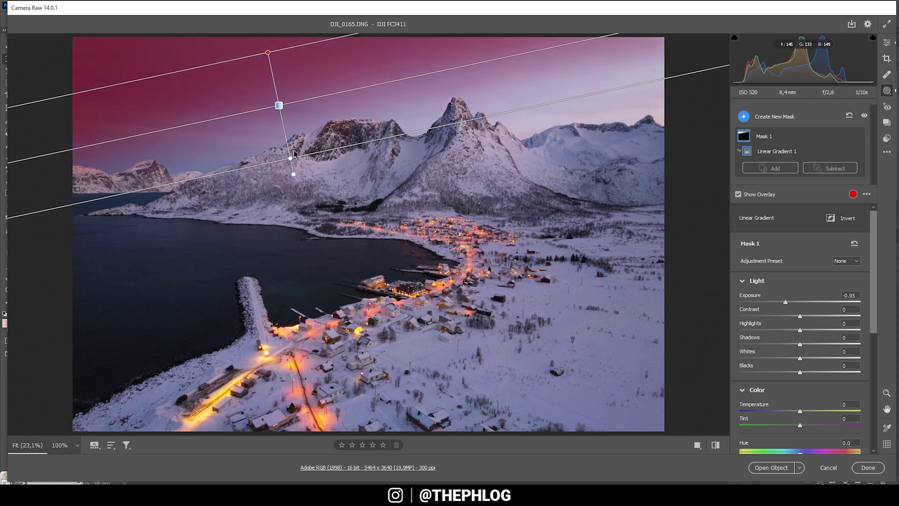
drag(269, 53, 266, 48)
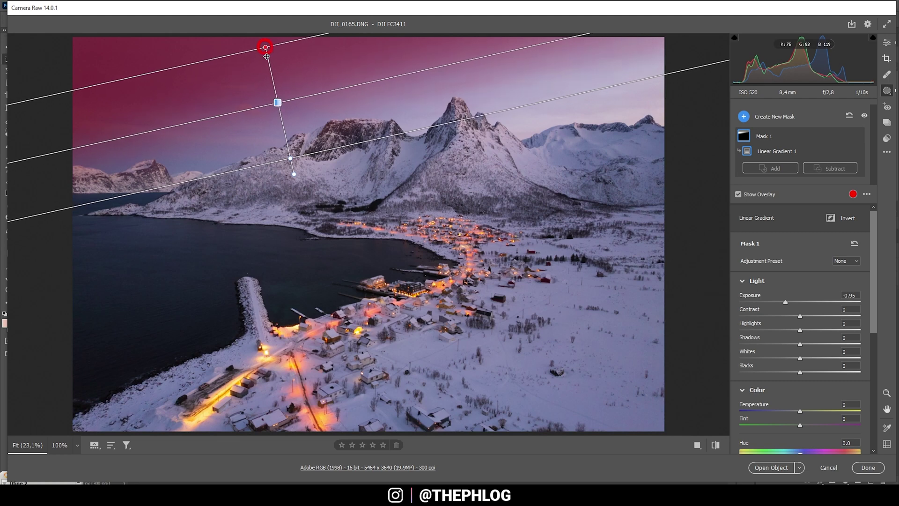
drag(295, 173, 295, 171)
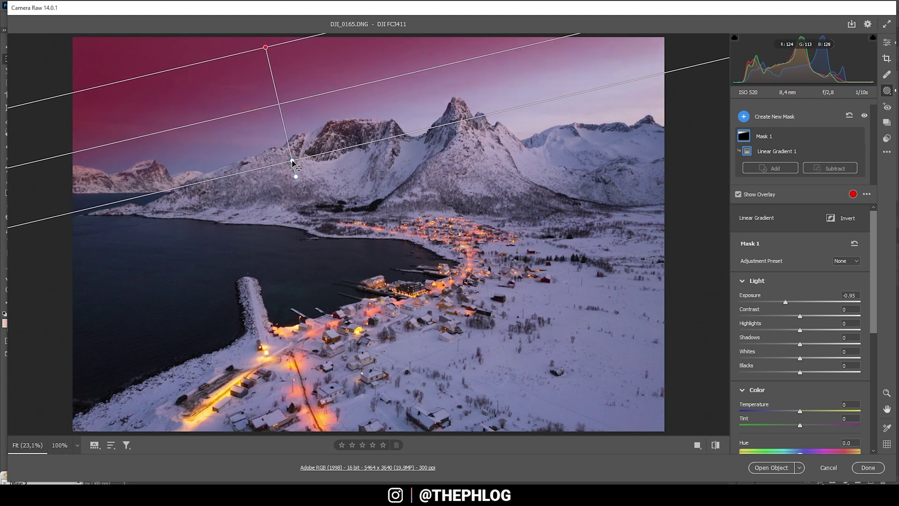
click(887, 43)
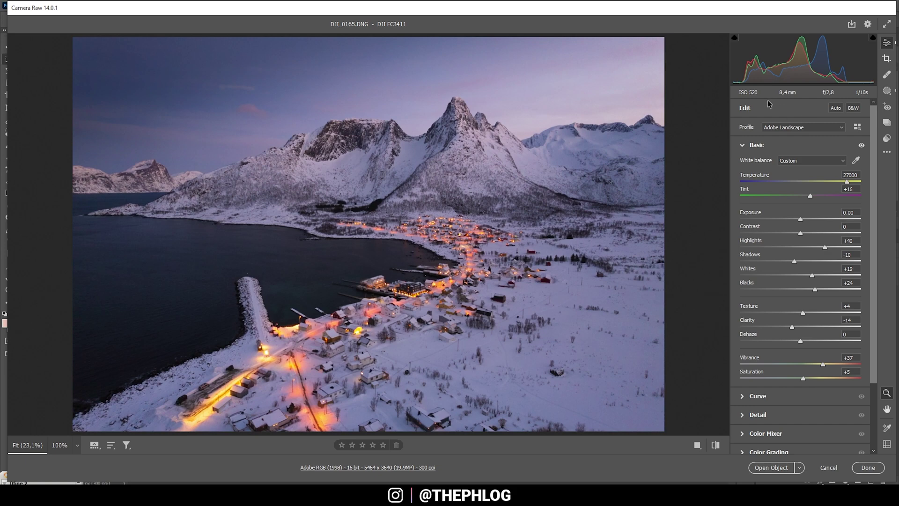
key(shift+w)
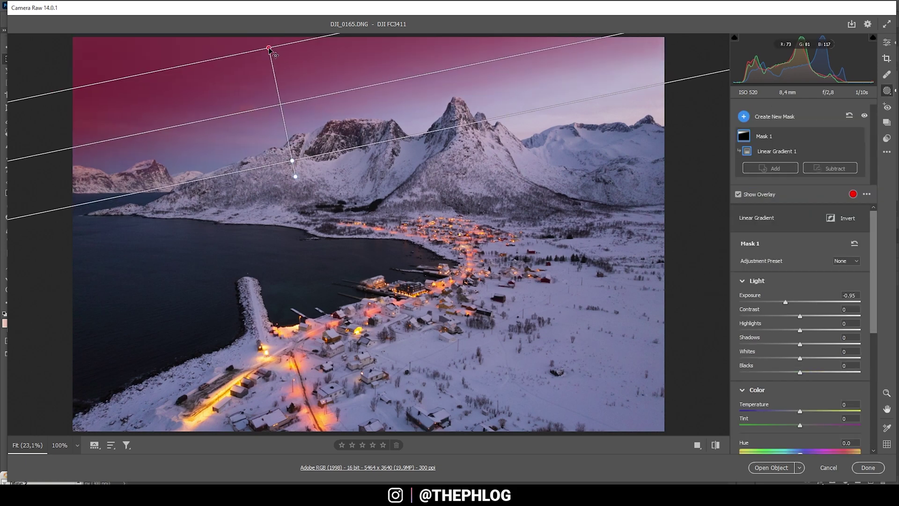
drag(269, 48, 269, 48)
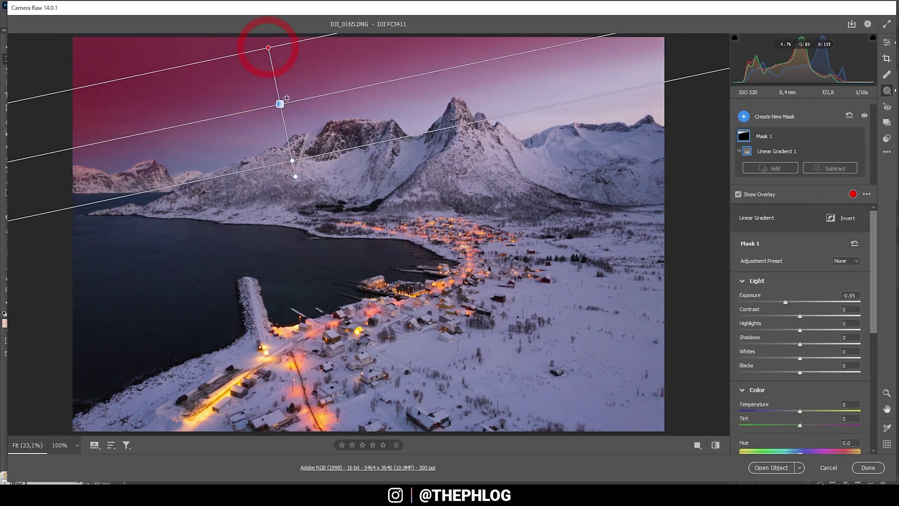
click(885, 45)
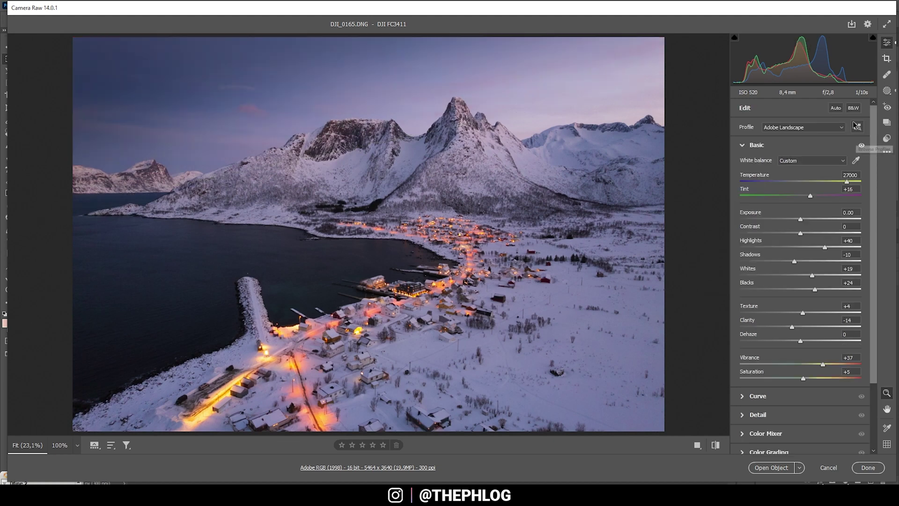
click(887, 91)
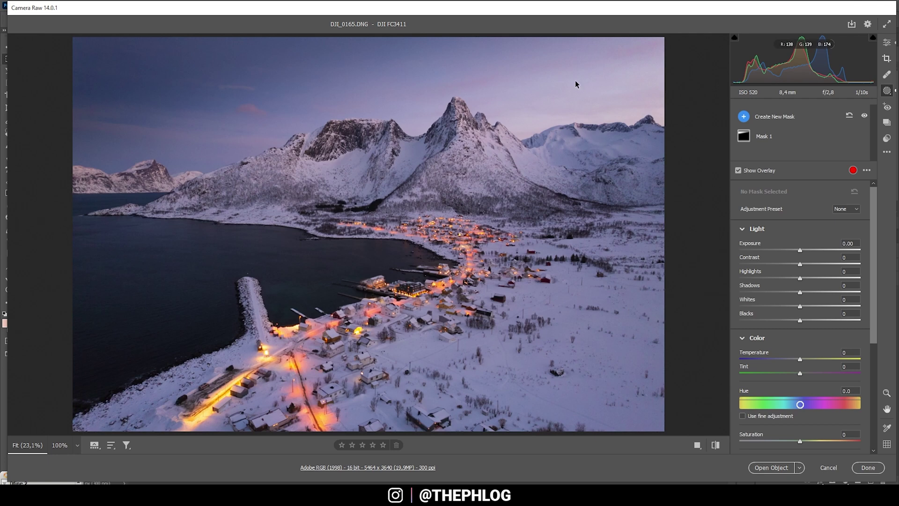
Draw a wide radial gradient mask over the sky behind the right-hand peaks.
click(773, 116)
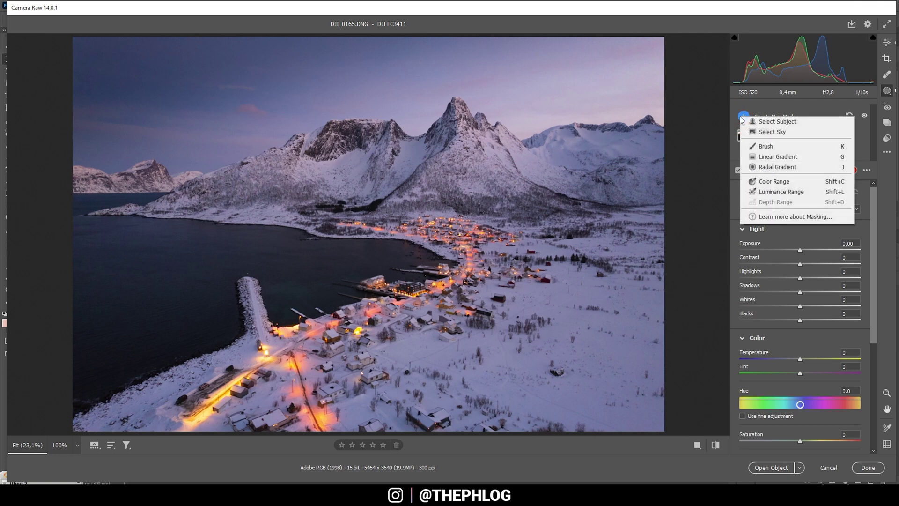
click(779, 168)
drag(536, 117, 667, 168)
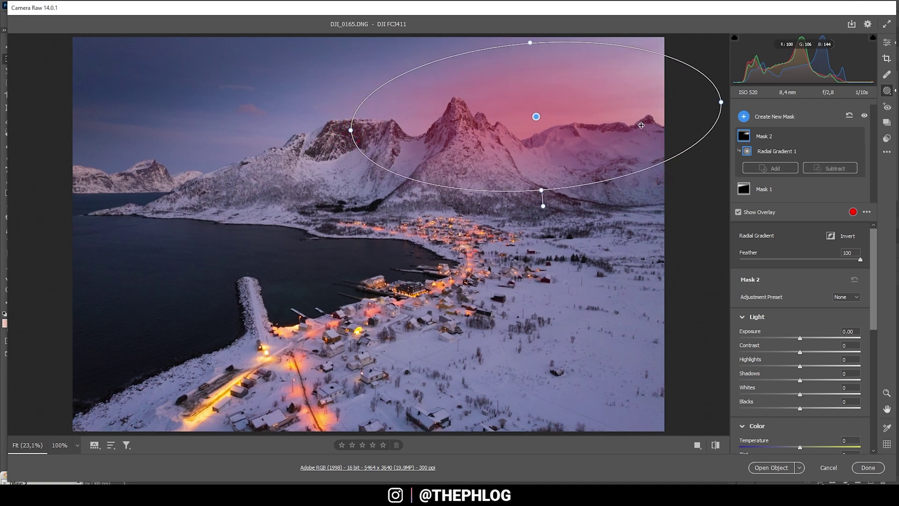
drag(536, 123, 664, 108)
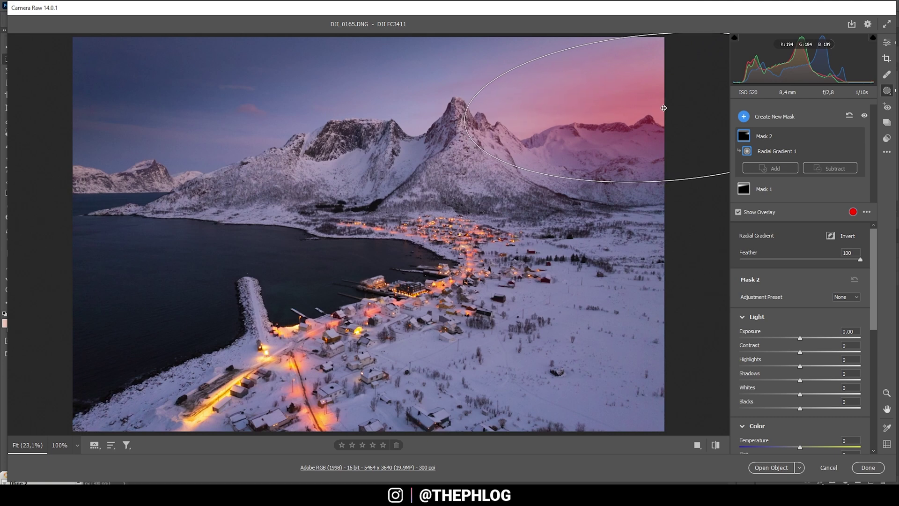
drag(464, 123, 432, 123)
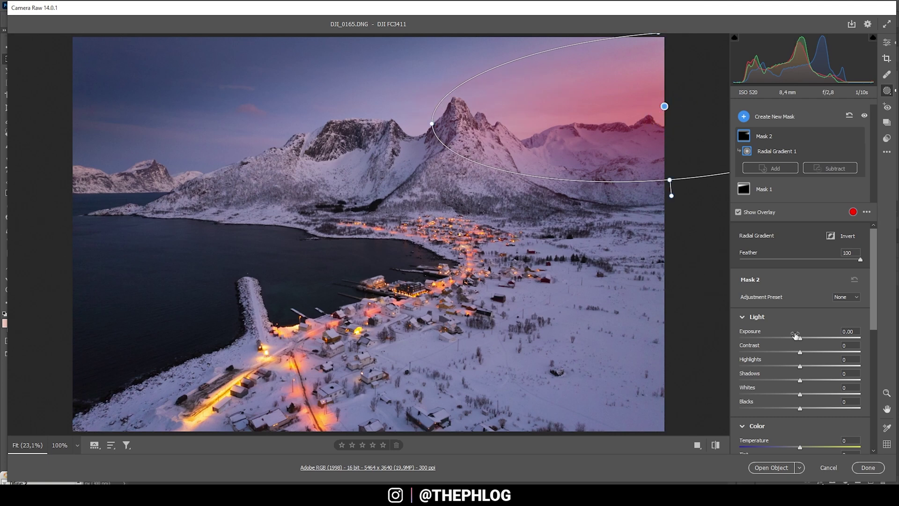
Set the radial mask to Blacks +33, Dehaze -24, Temperature +39, Tint +15, Saturation +16.
drag(801, 408, 819, 409)
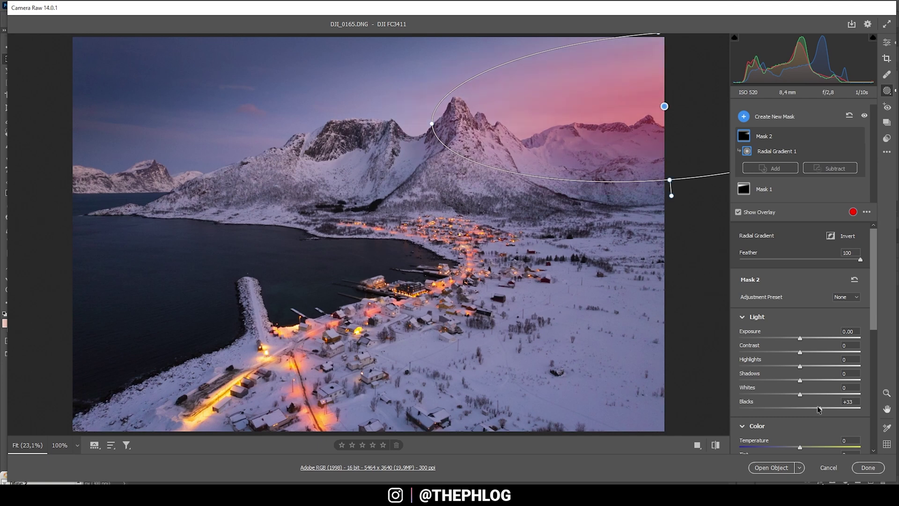
scroll(824, 386, down, 5)
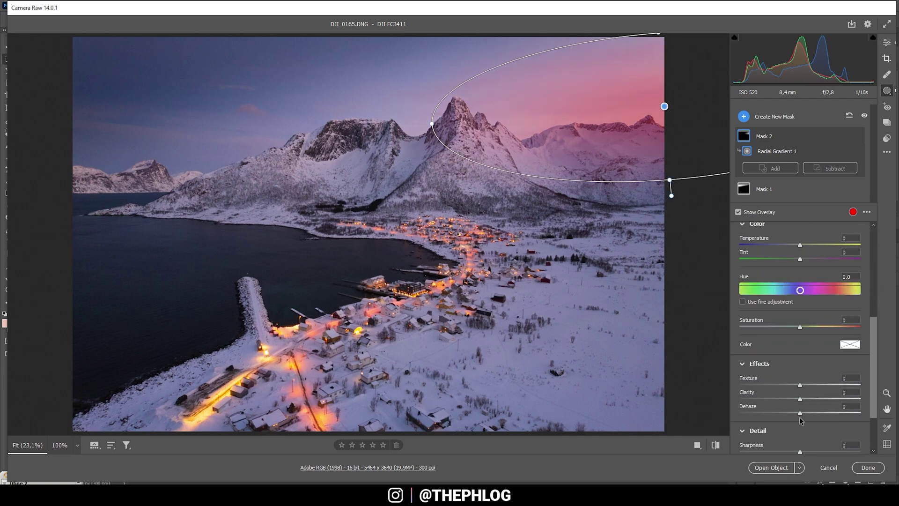
drag(801, 413, 786, 413)
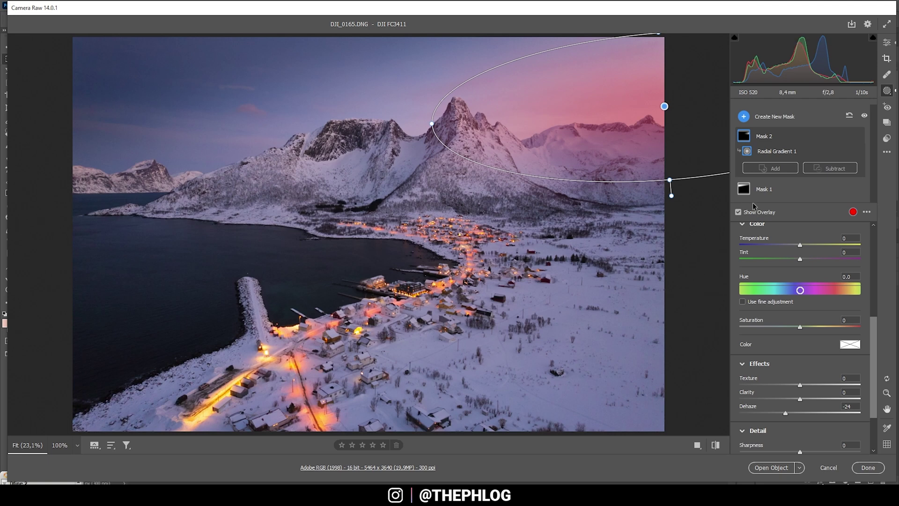
scroll(800, 322, up, 1)
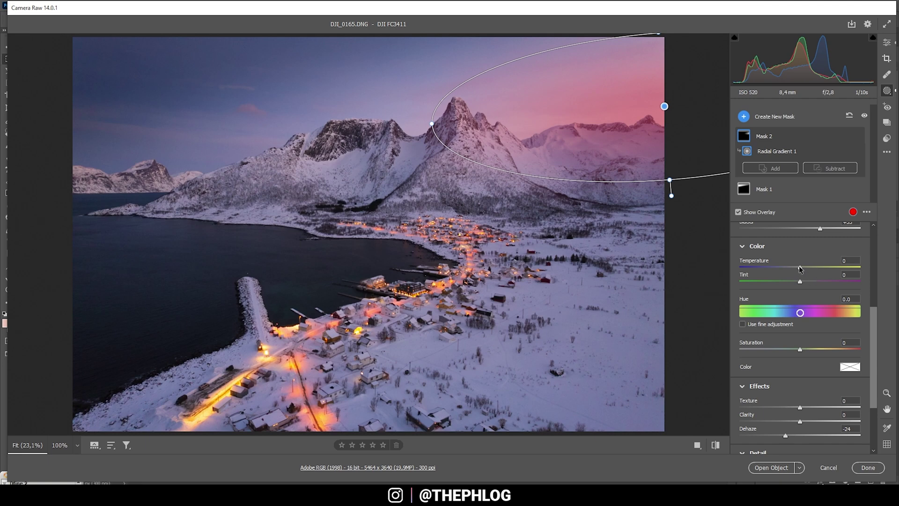
drag(801, 269, 824, 267)
drag(800, 282, 803, 283)
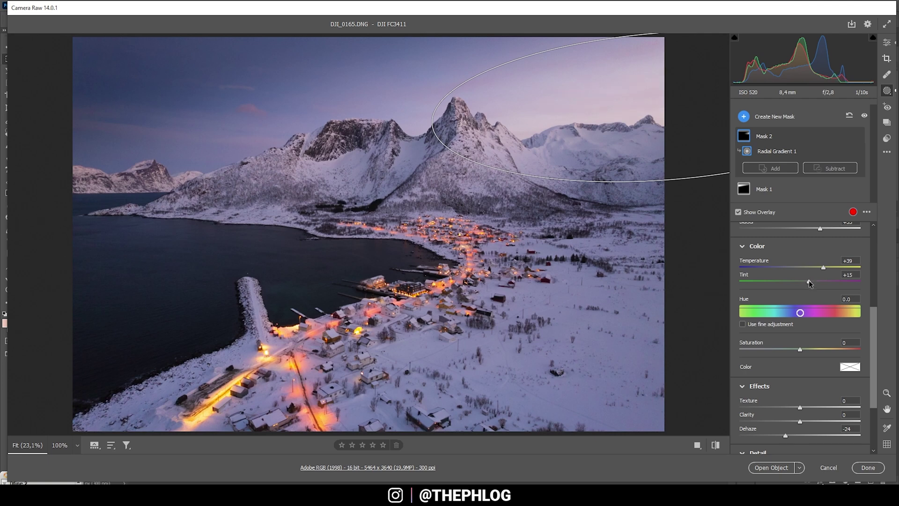
drag(809, 283, 810, 283)
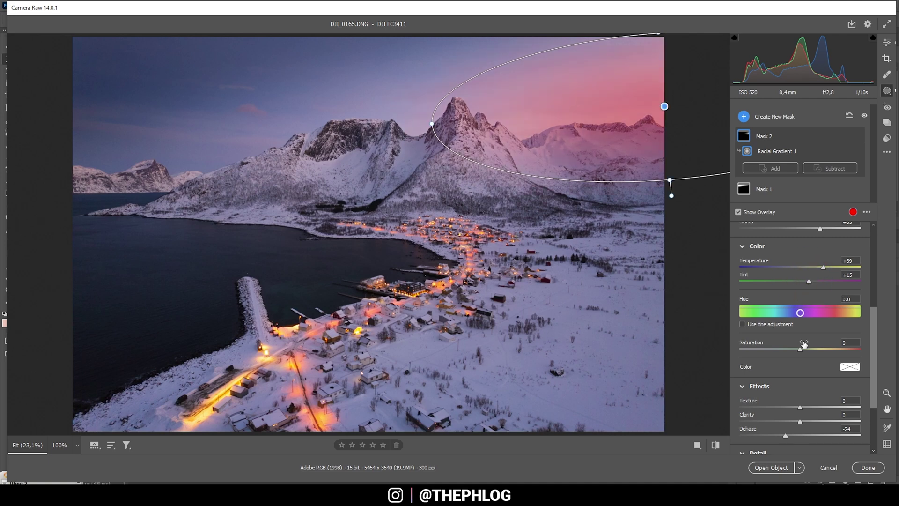
drag(802, 349, 811, 348)
Give the radial mask a warm orange colour tint of Hue 36, Saturation 61.
click(851, 368)
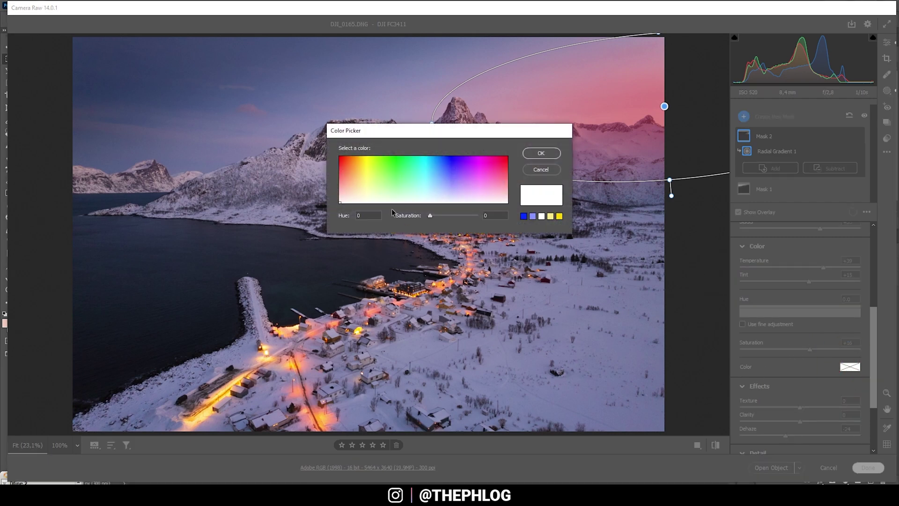
drag(346, 200, 361, 203)
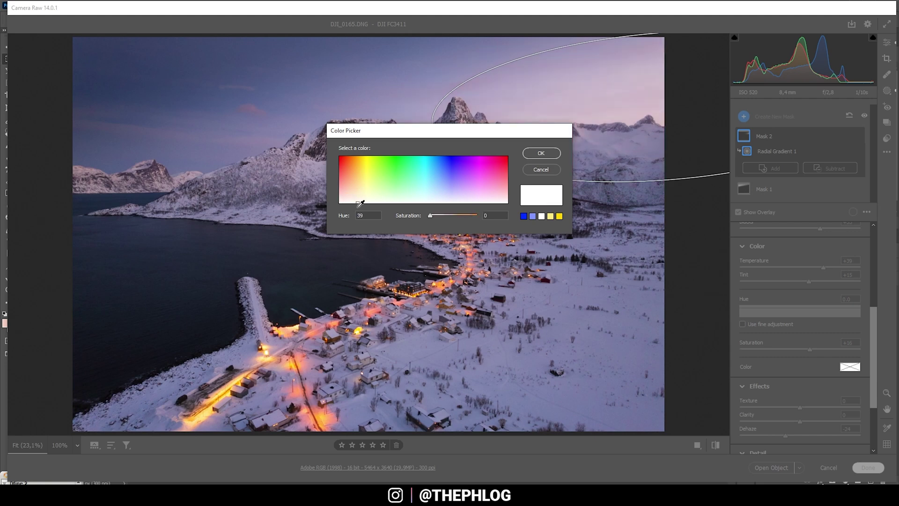
drag(430, 216, 460, 220)
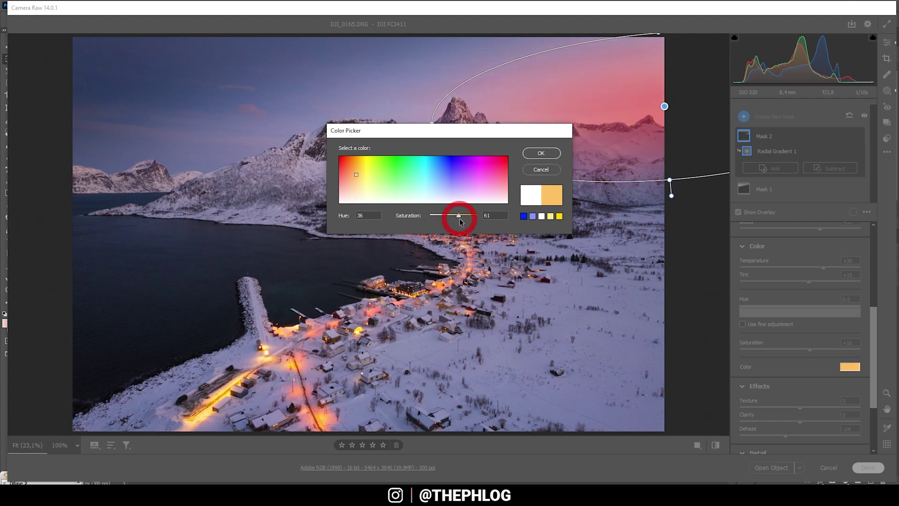
click(541, 154)
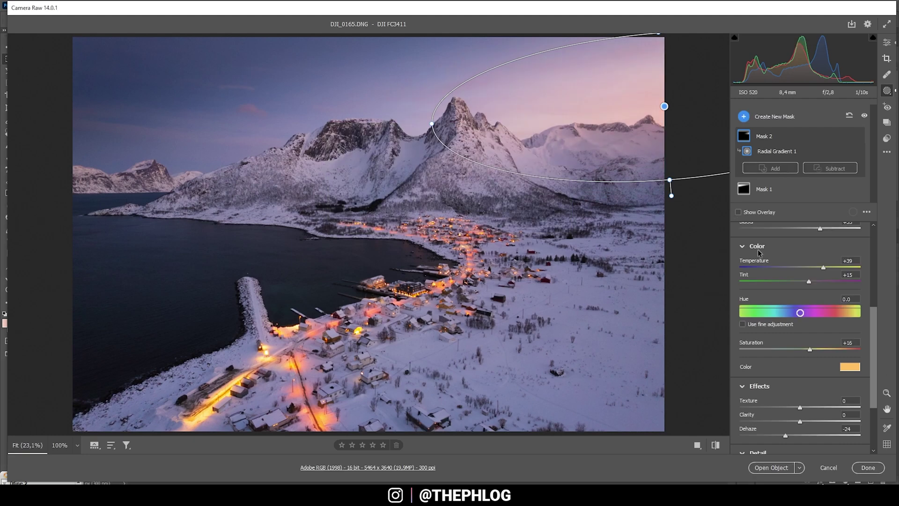
Turn on the mask overlay and draw a new radial gradient over the right-hand peaks.
click(739, 213)
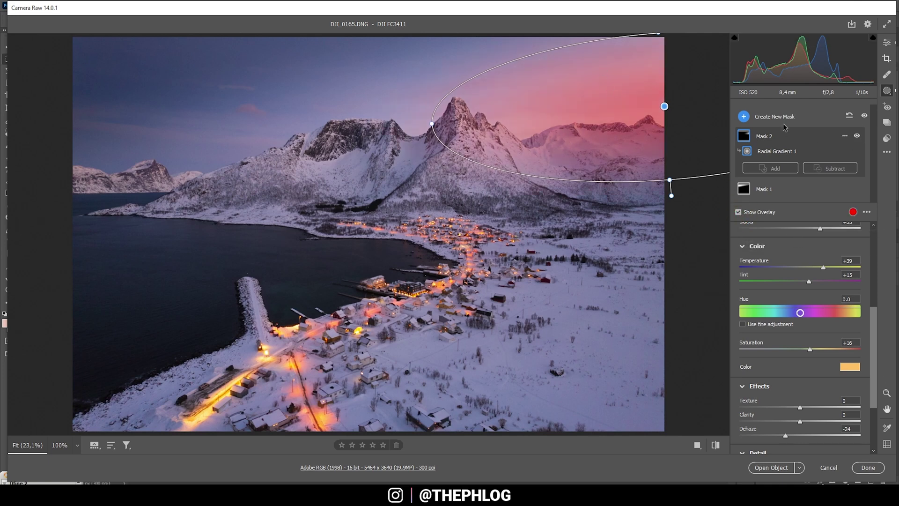
click(742, 121)
click(768, 170)
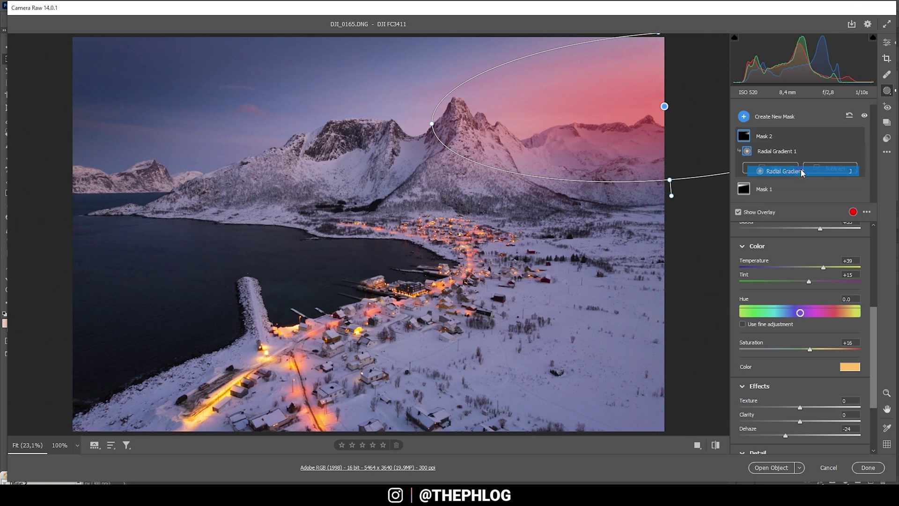
drag(597, 111, 662, 145)
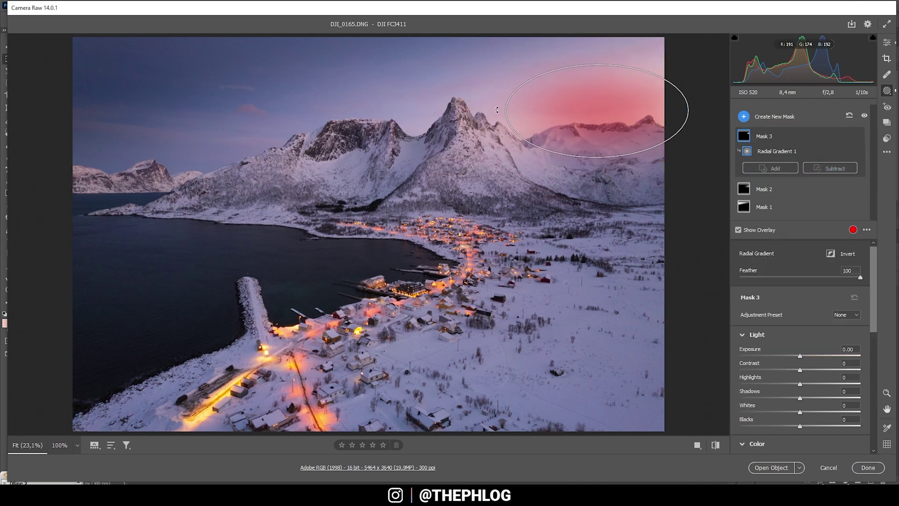
drag(508, 117, 546, 121)
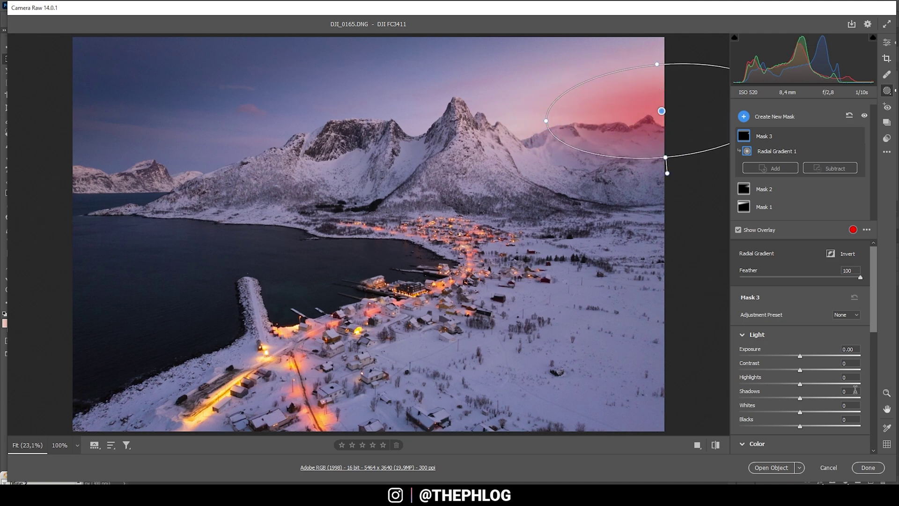
Set the new gradient's Whites to +88 and widen it toward the left.
drag(800, 412, 890, 415)
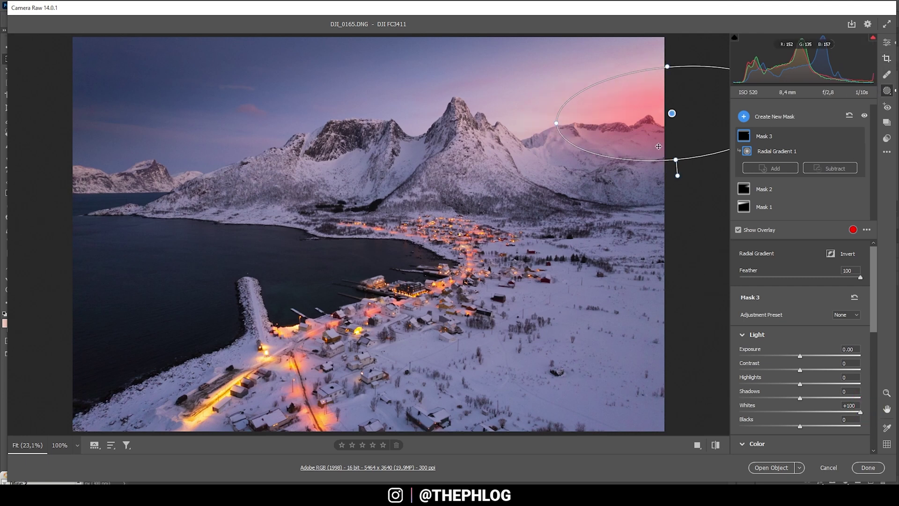
drag(556, 124, 551, 124)
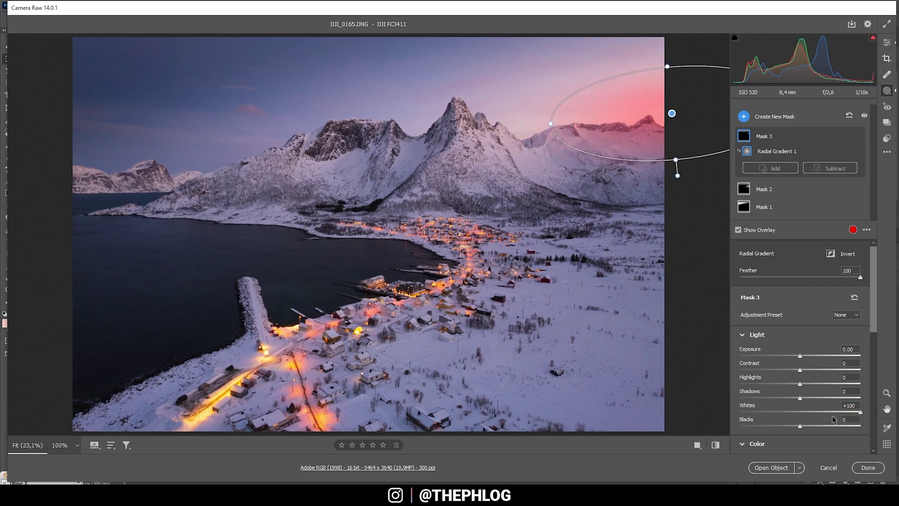
drag(666, 62, 667, 63)
drag(861, 412, 853, 412)
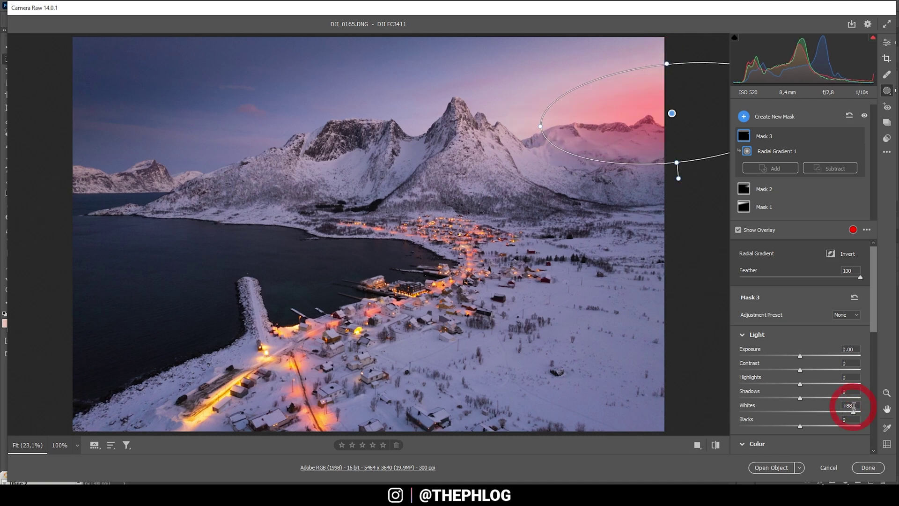
click(887, 43)
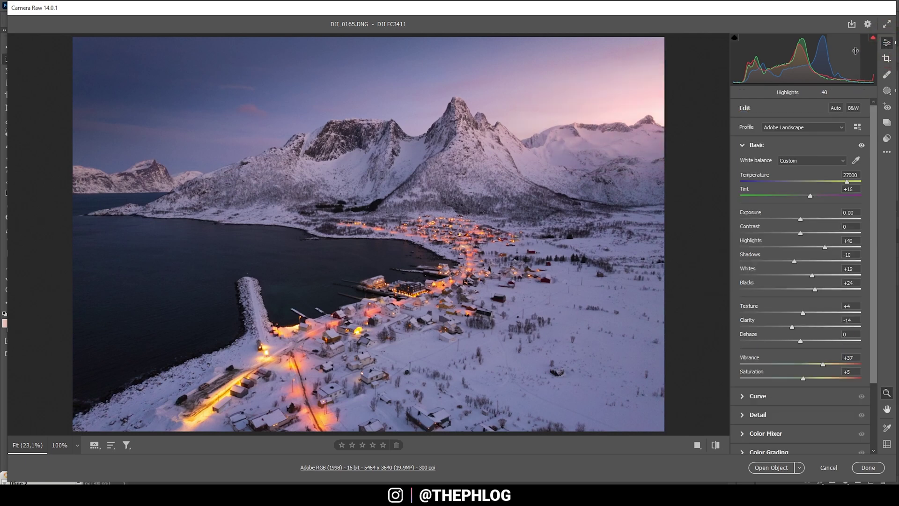
Compare the before and after views, then expand the Color Mixer section.
click(719, 449)
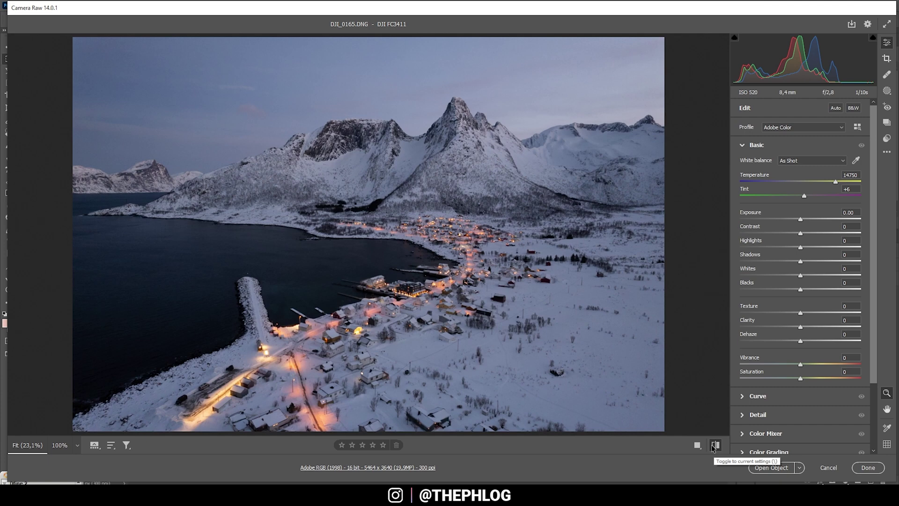
click(715, 446)
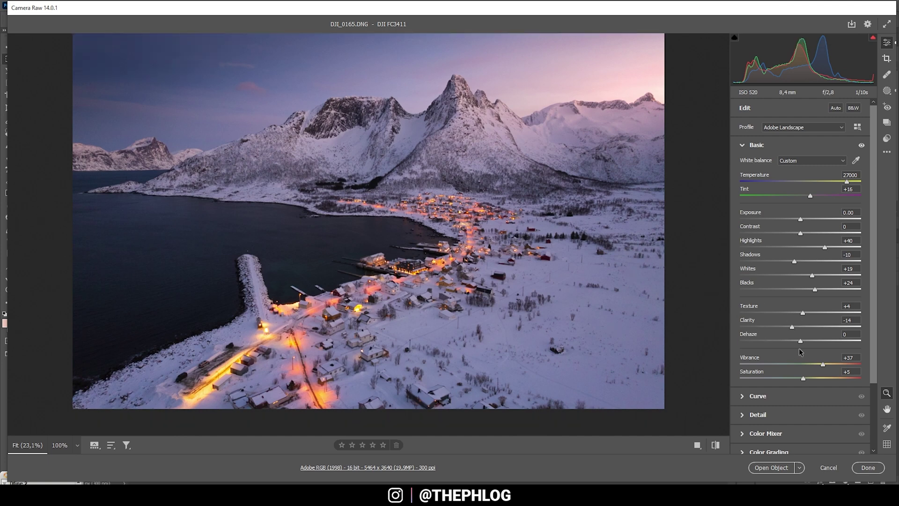
scroll(806, 407, down, 1)
scroll(807, 407, down, 3)
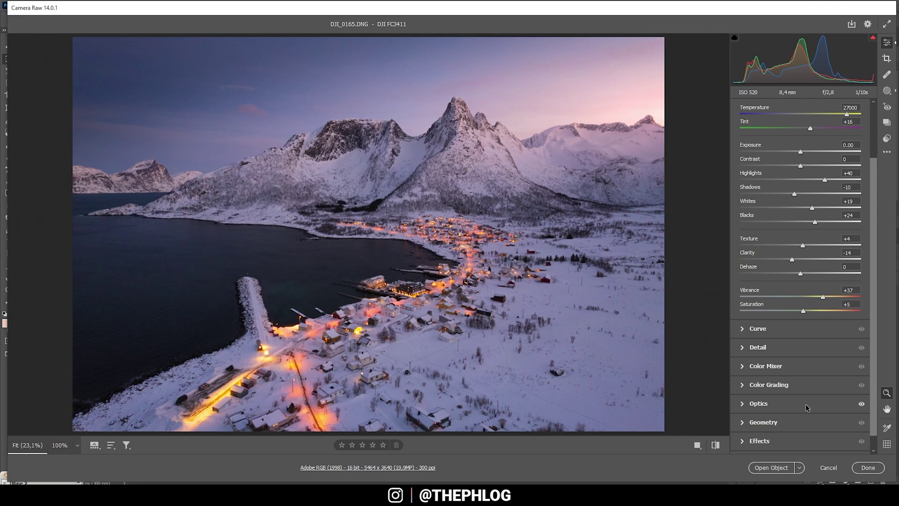
click(749, 352)
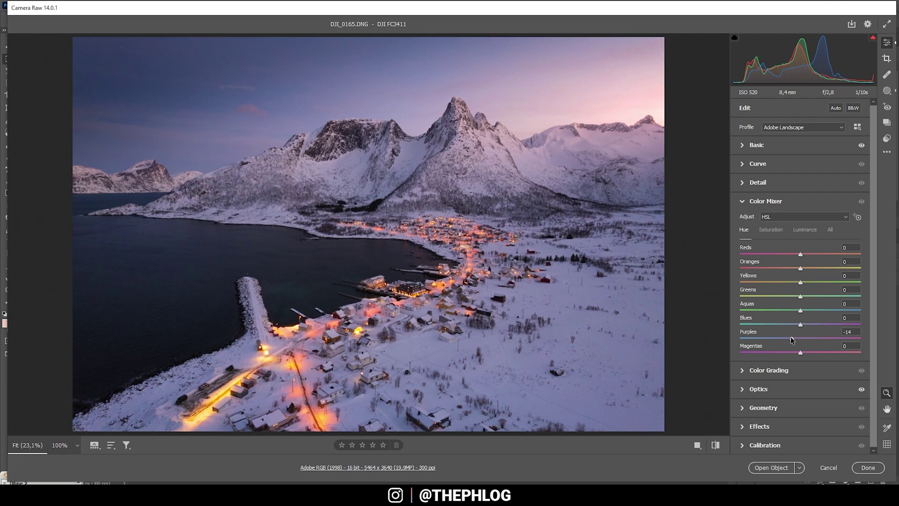
Set HSL hues to Reds -12, Oranges -17, Purples -15 and Magentas +5.
drag(791, 340, 790, 339)
drag(803, 352, 808, 354)
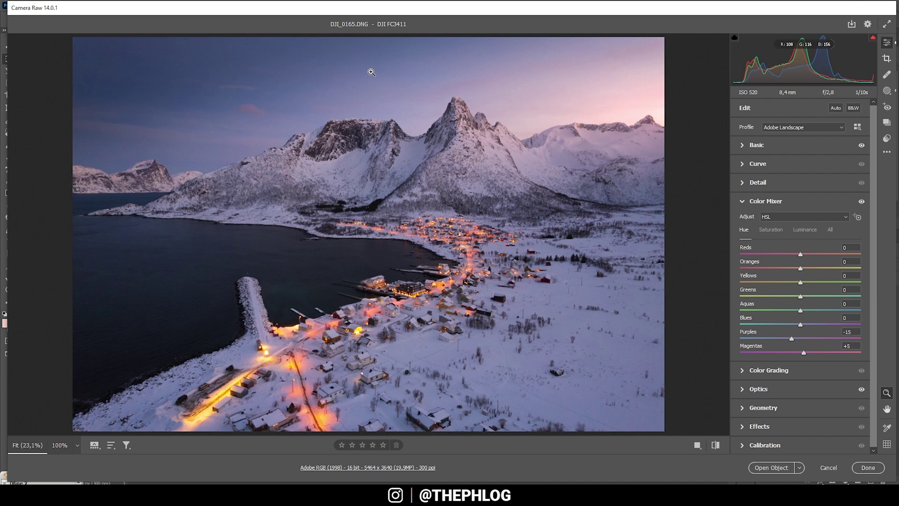
drag(800, 255, 793, 255)
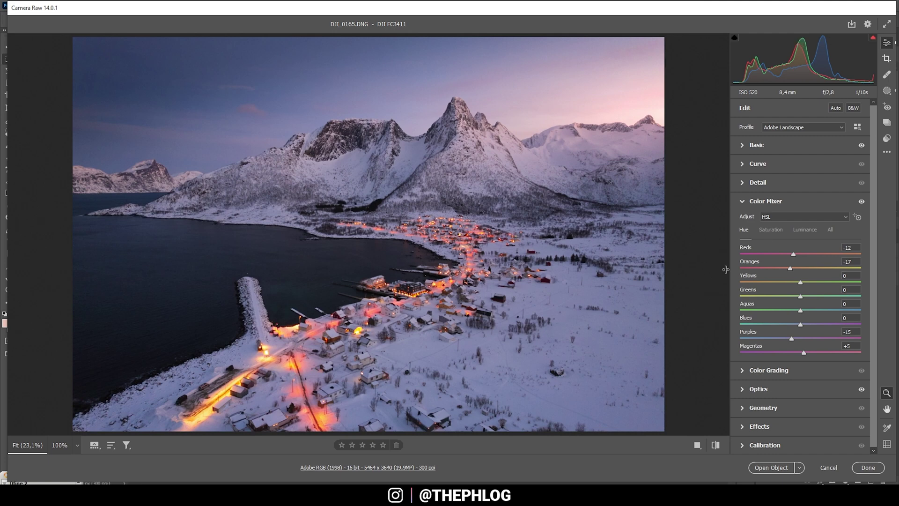
click(760, 200)
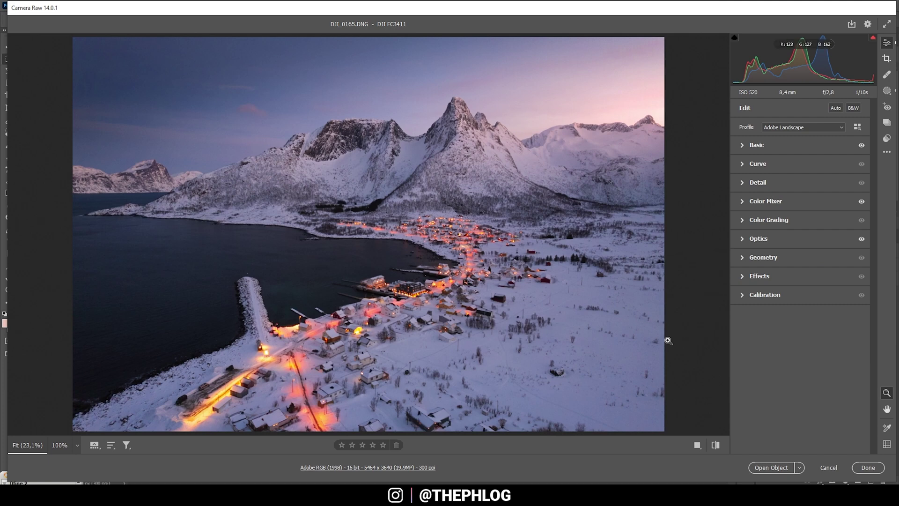
click(746, 223)
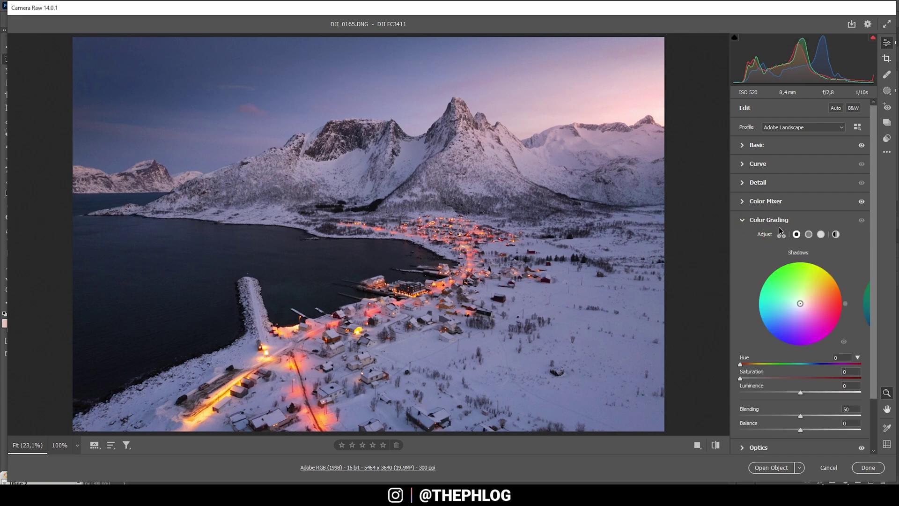
click(821, 235)
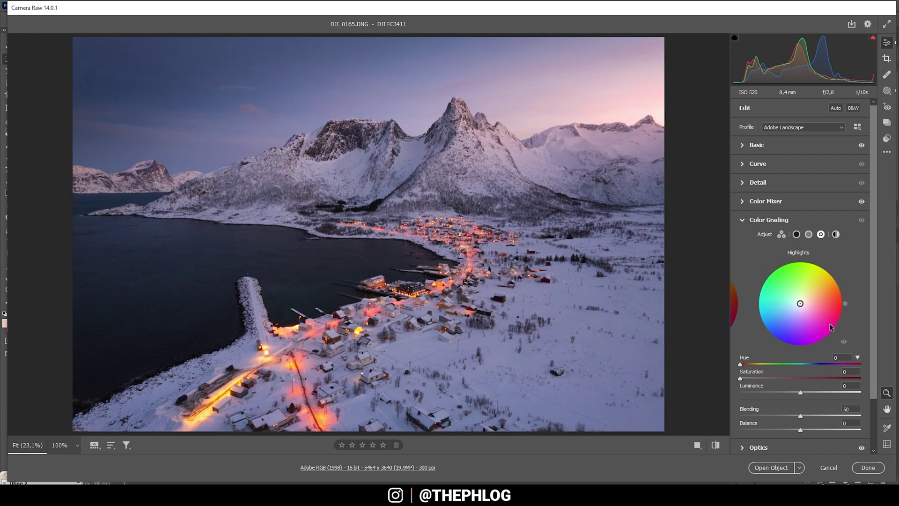
drag(801, 304, 808, 299)
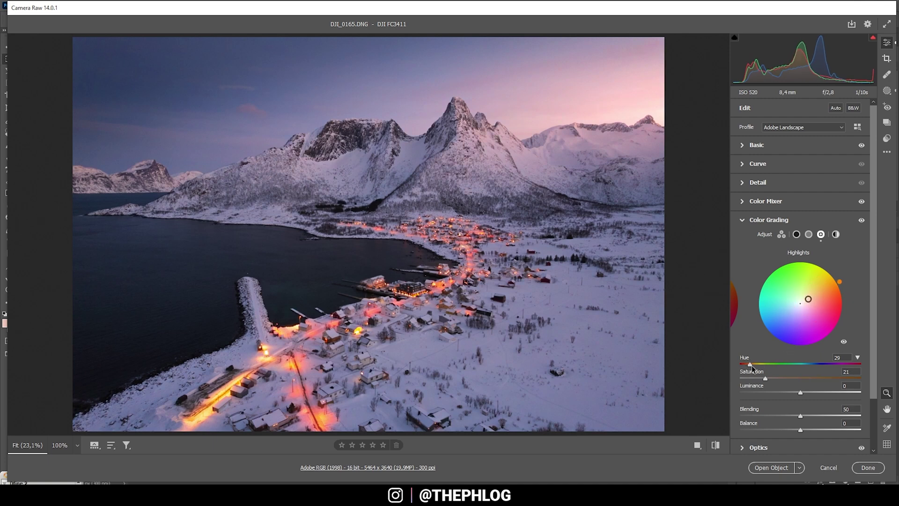
drag(752, 366, 752, 365)
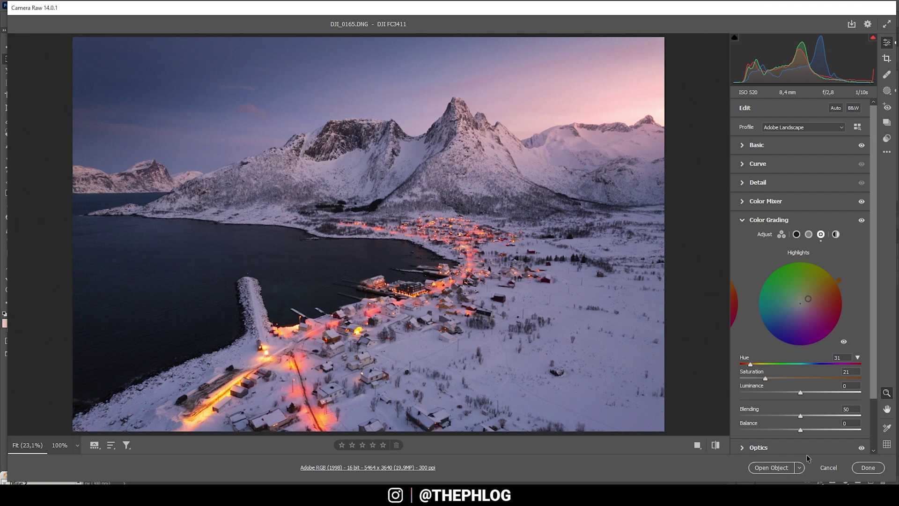
drag(766, 376, 790, 379)
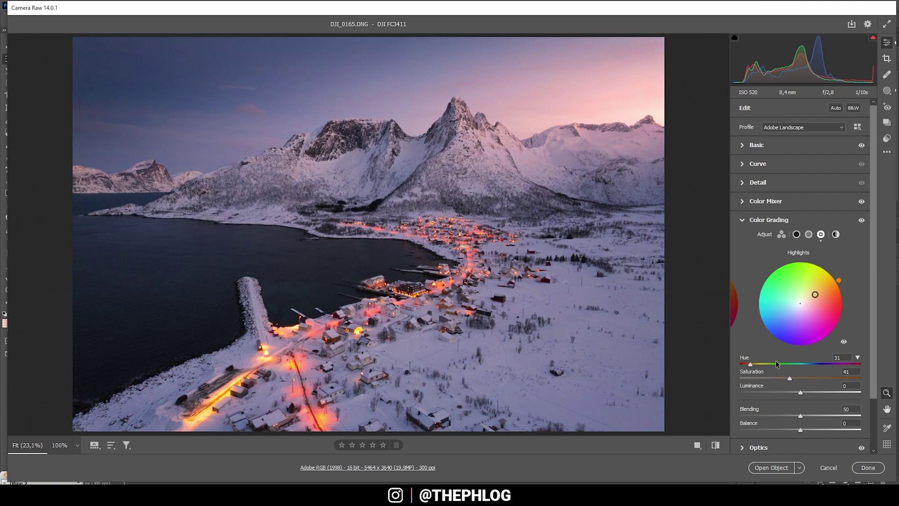
click(809, 234)
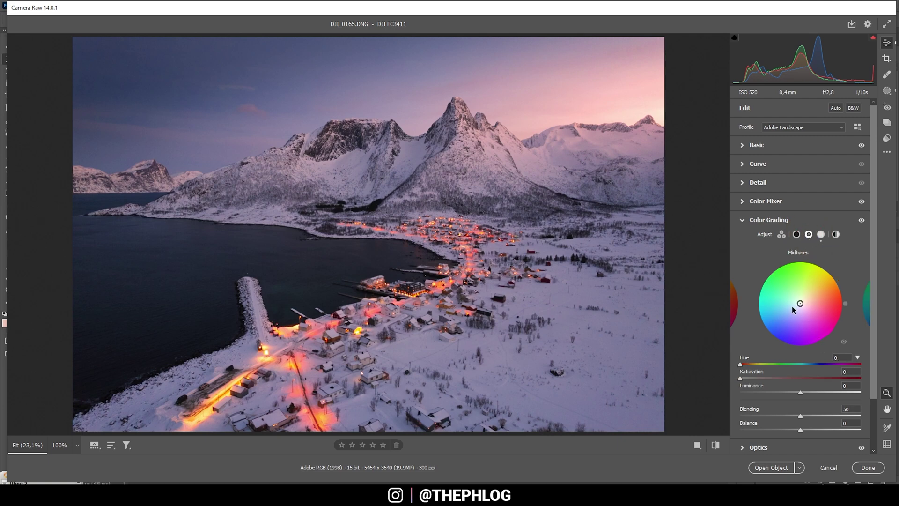
drag(801, 304, 795, 311)
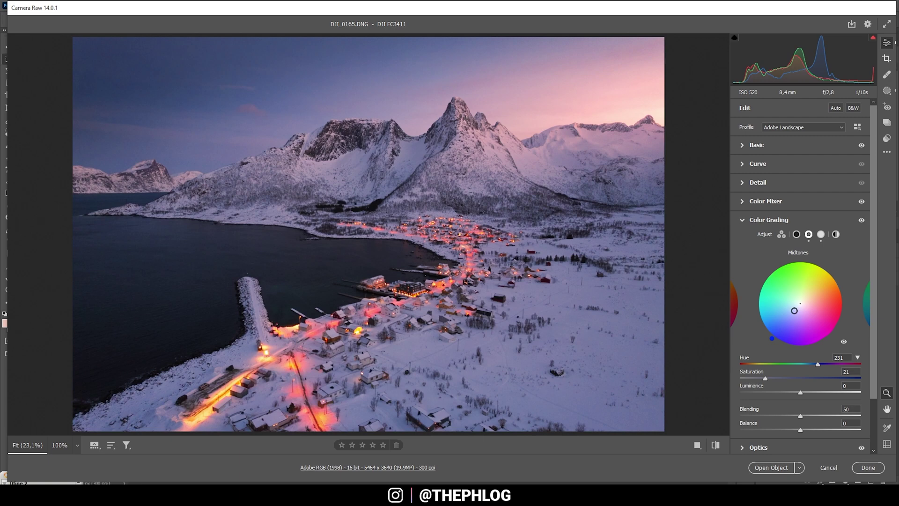
drag(818, 364, 811, 368)
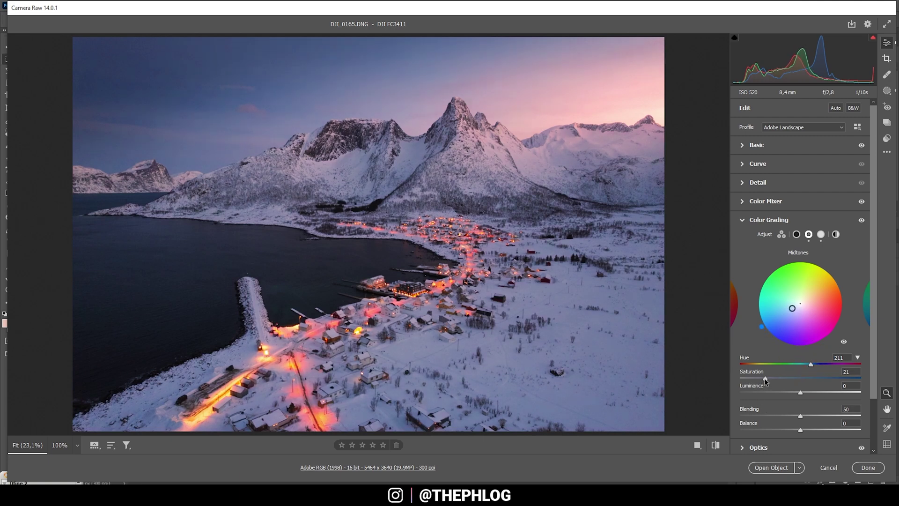
drag(765, 377, 746, 380)
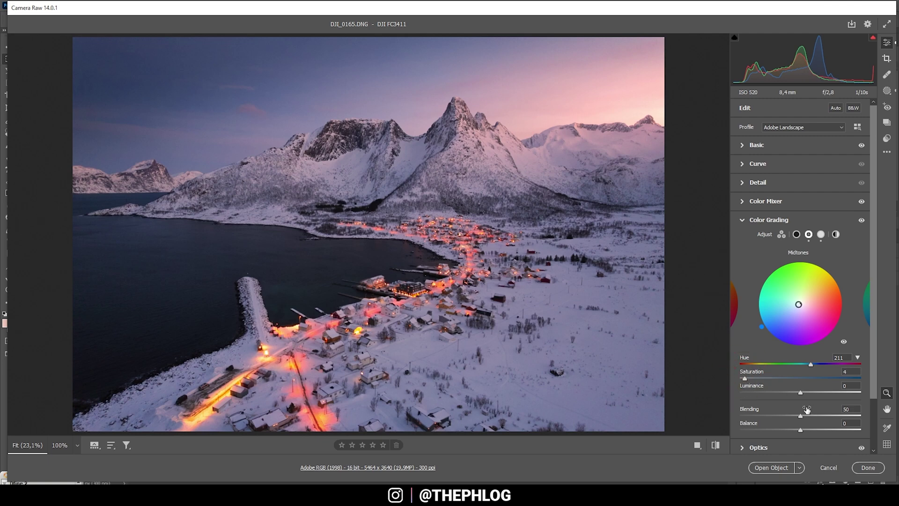
click(797, 234)
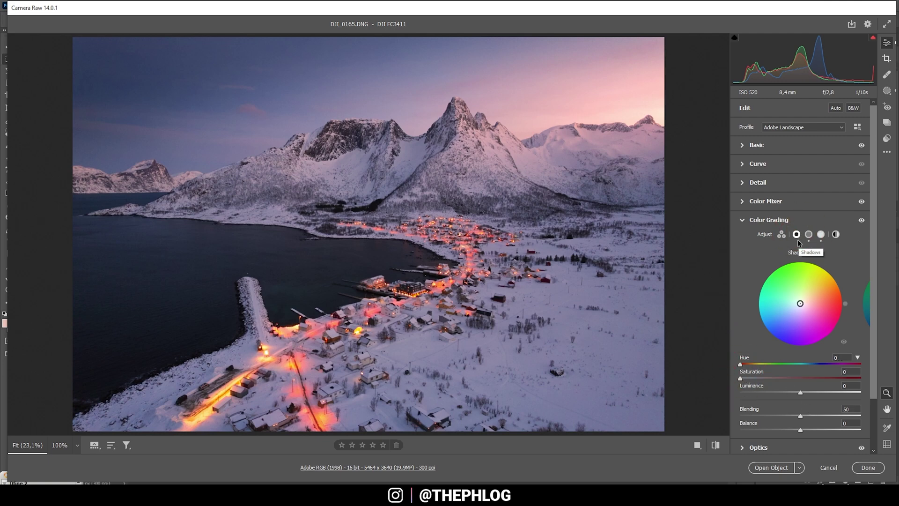
drag(800, 304, 793, 312)
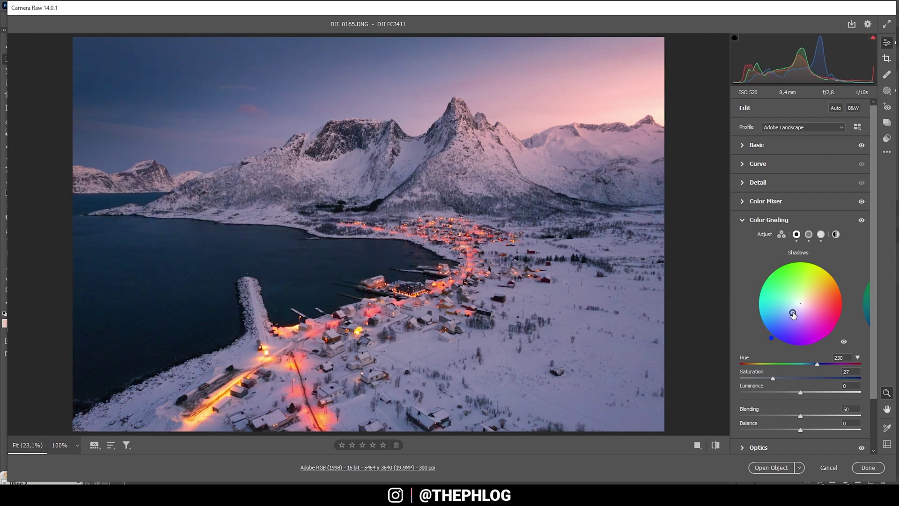
drag(817, 364, 770, 378)
click(745, 221)
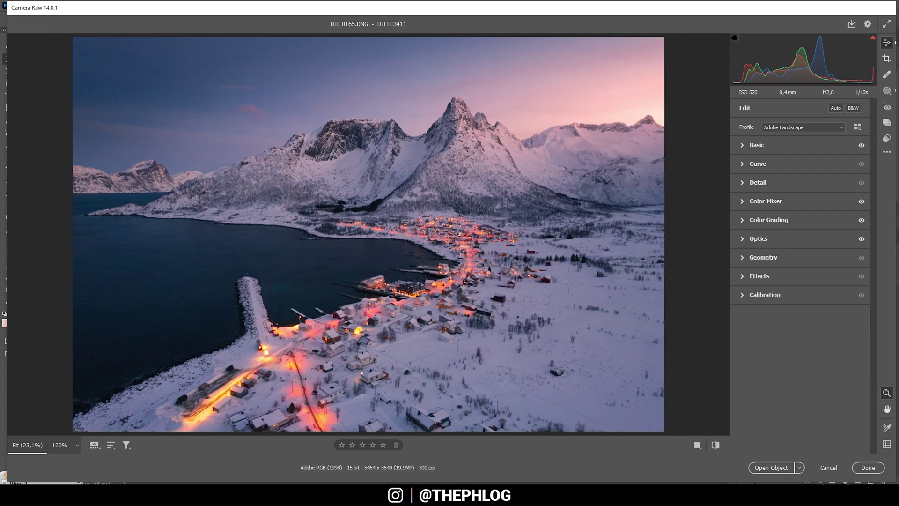
click(715, 446)
click(716, 445)
click(716, 446)
click(716, 445)
In Calibration, set Blue Primary Hue to -19 and Saturation to +9, then collapse the section.
click(744, 294)
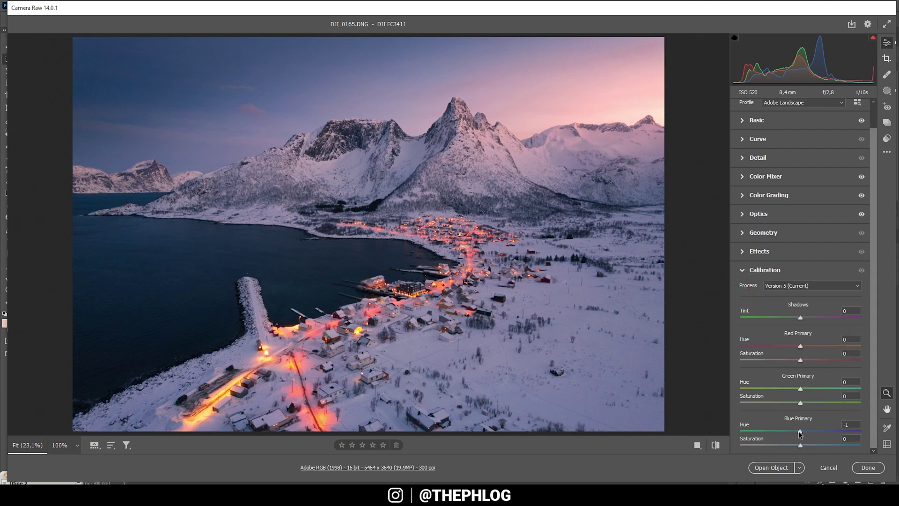
drag(796, 431, 793, 431)
drag(791, 431, 789, 431)
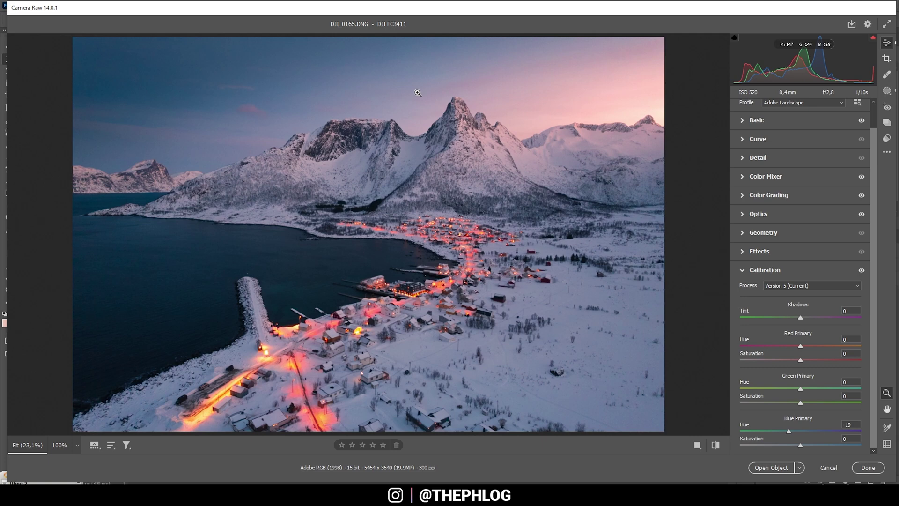
click(862, 270)
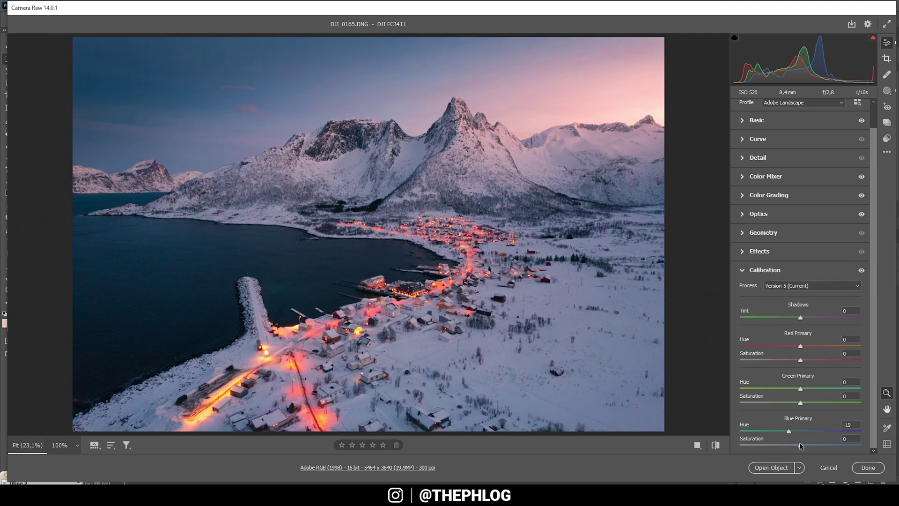
drag(800, 447, 806, 448)
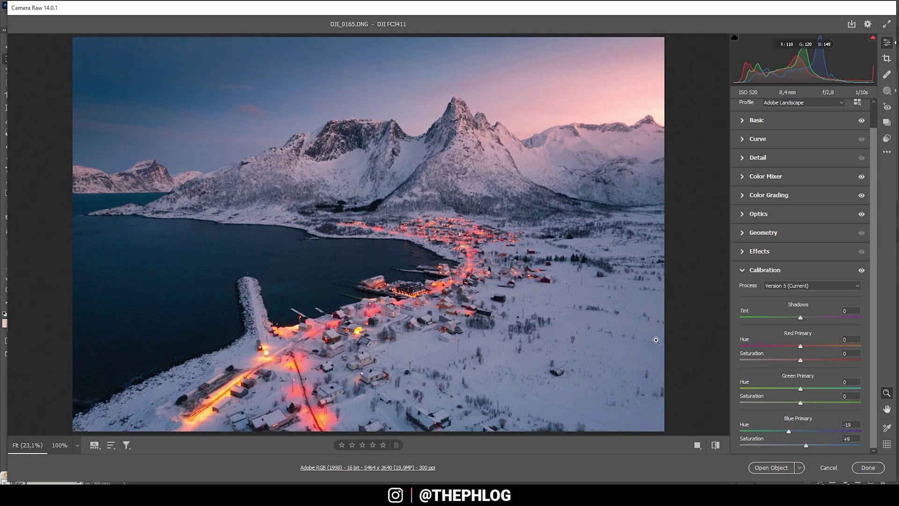
click(743, 270)
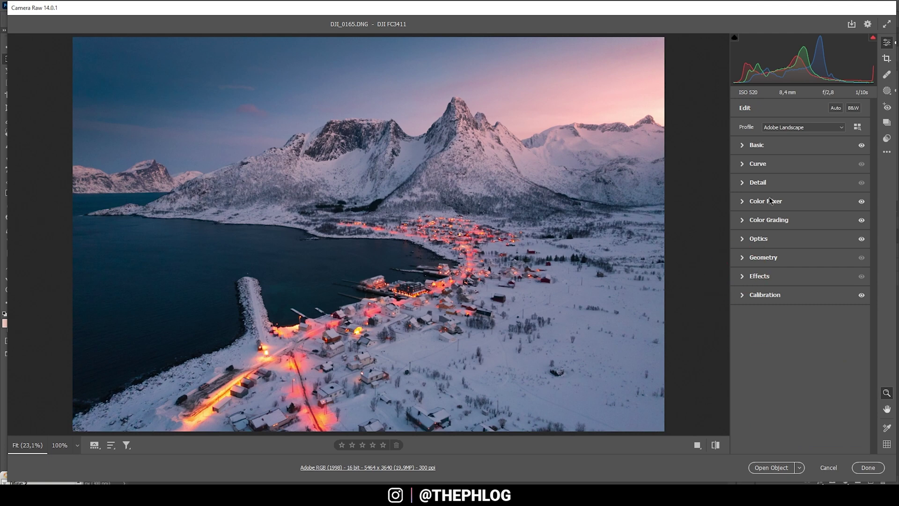
Set sharpening to Radius 0.5, Masking 62 and Amount 66, then open the photo as a smart object.
click(743, 182)
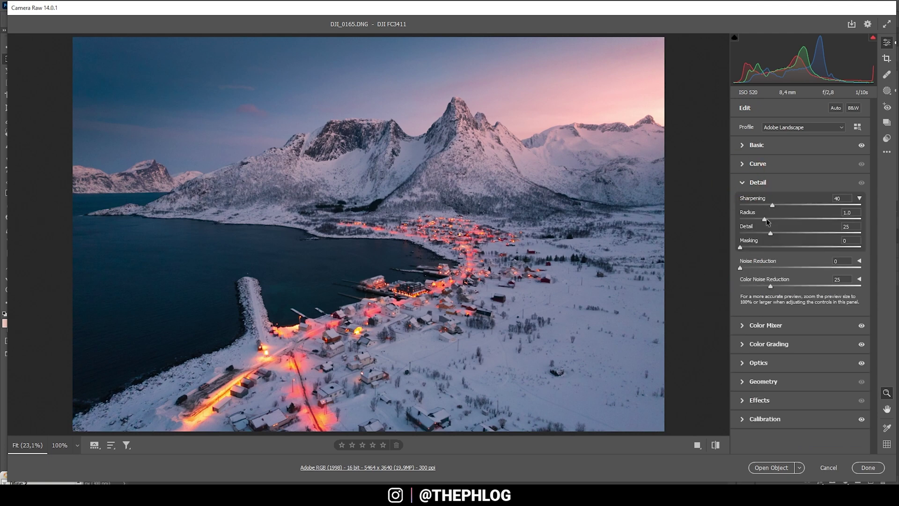
drag(765, 219, 889, 233)
drag(787, 247, 814, 246)
drag(791, 205, 793, 206)
click(778, 468)
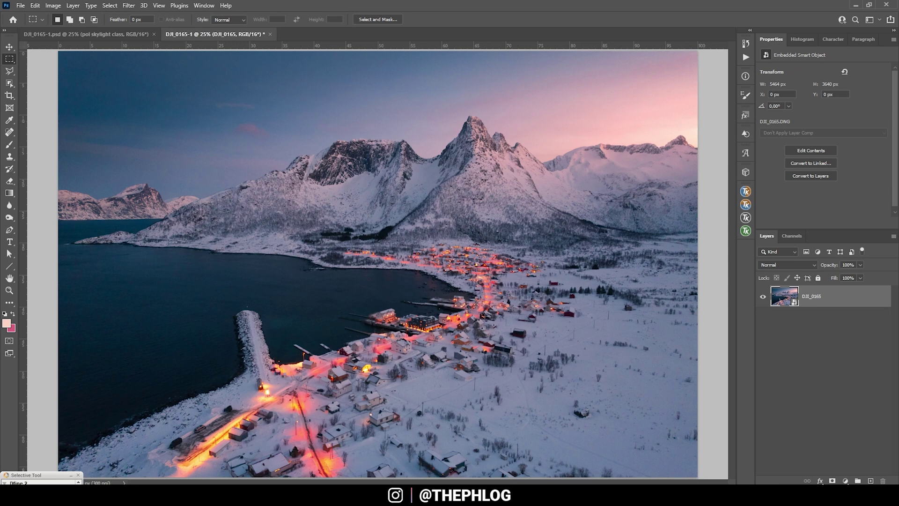
Add a new empty layer above the photo set to Soft Light blend mode.
click(871, 481)
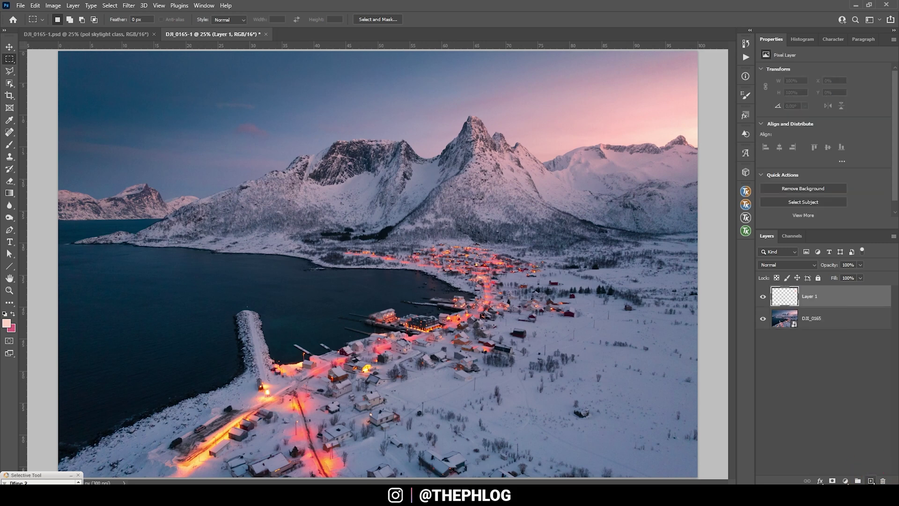
click(814, 265)
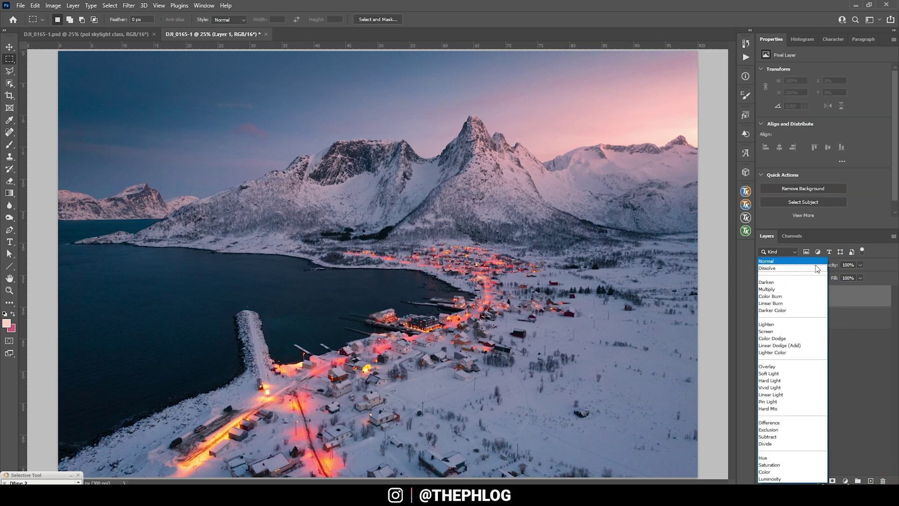
click(765, 373)
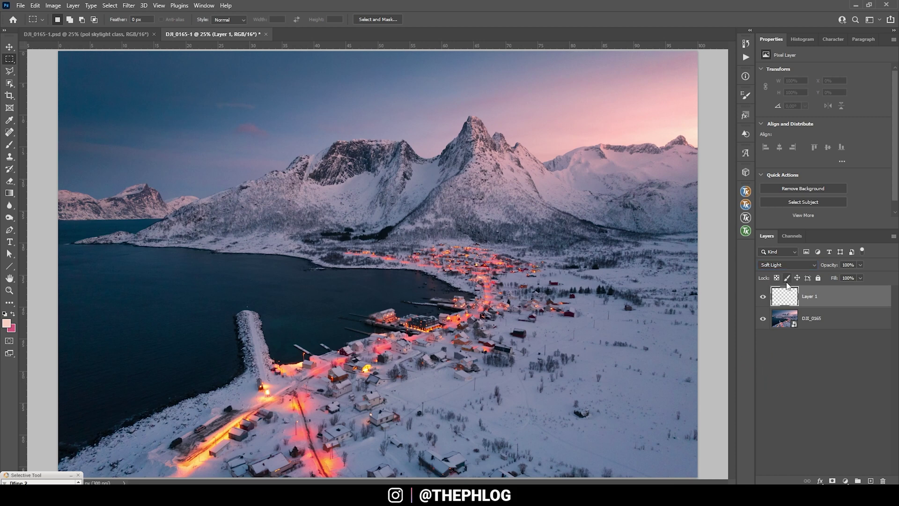
Set up the brush at 16% opacity with a pale pink painting colour.
key(b)
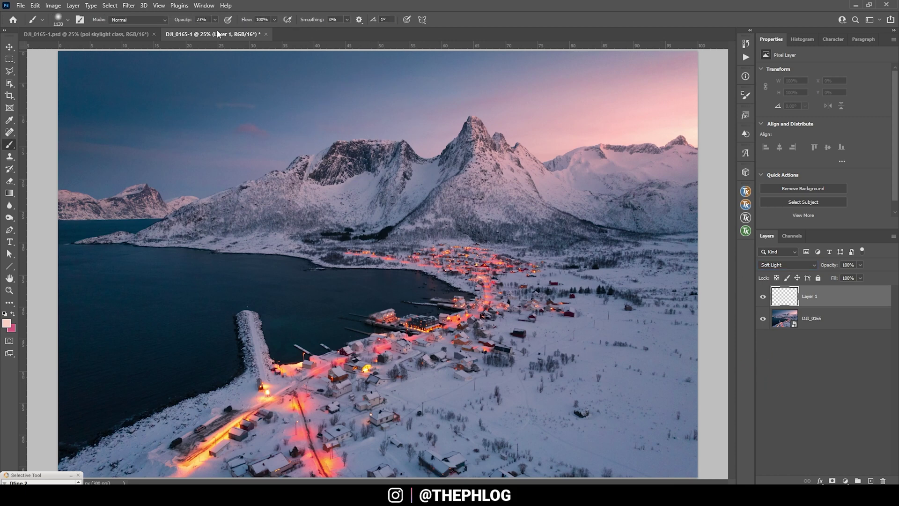
click(215, 19)
drag(213, 32, 211, 32)
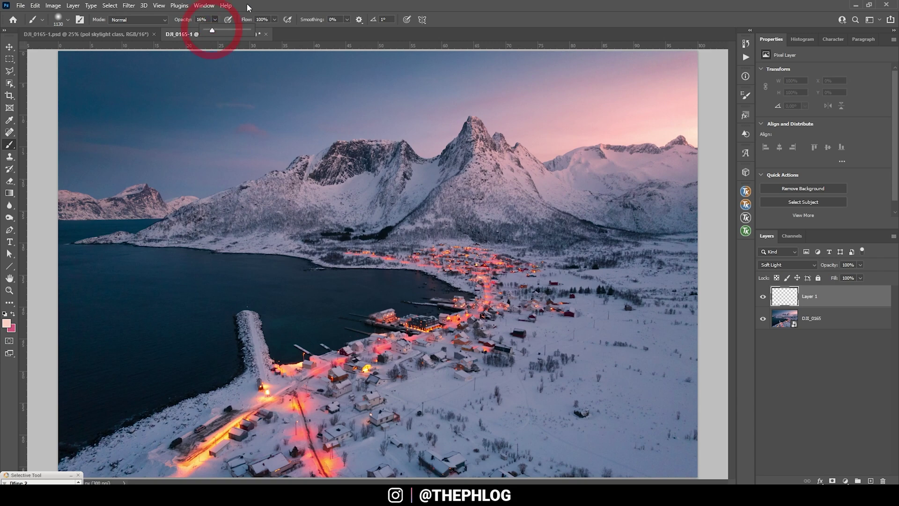
click(5, 322)
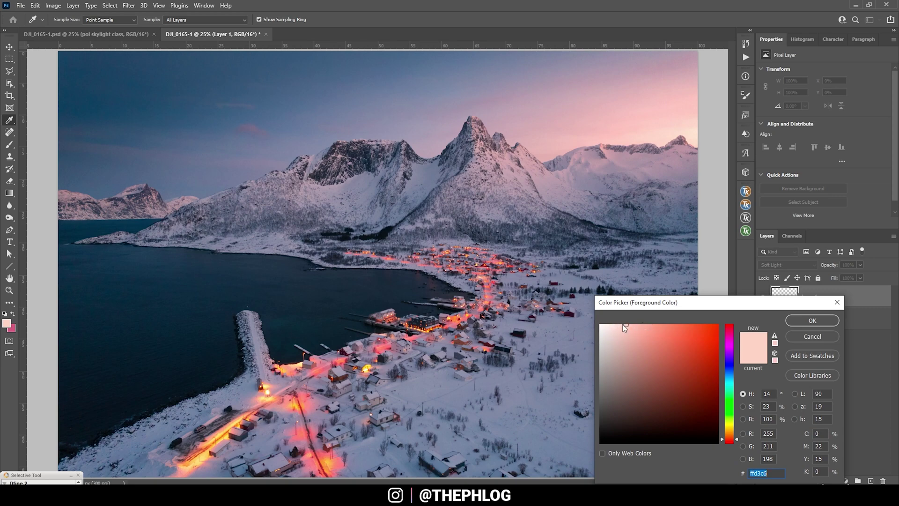
click(823, 321)
key(b)
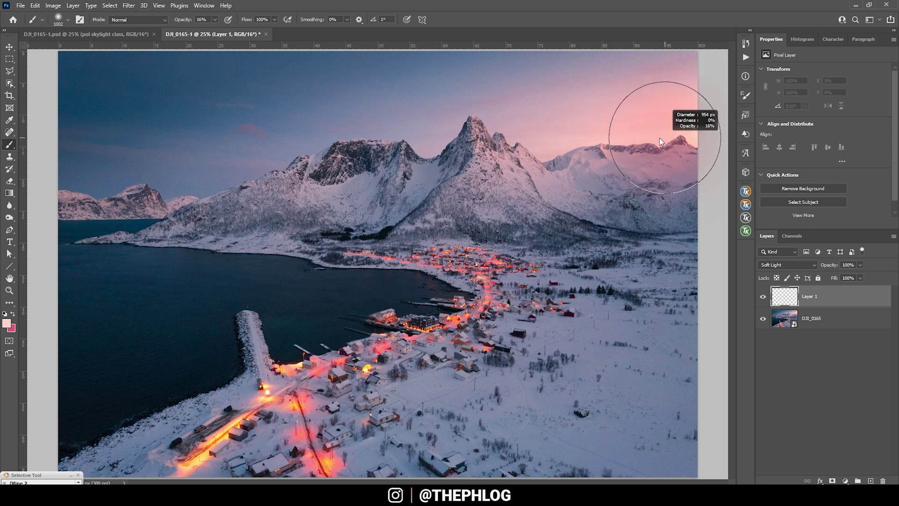
Paint soft pink glow into the sky around the right-hand peaks, comparing with the layer hidden.
drag(660, 138, 547, 133)
click(691, 138)
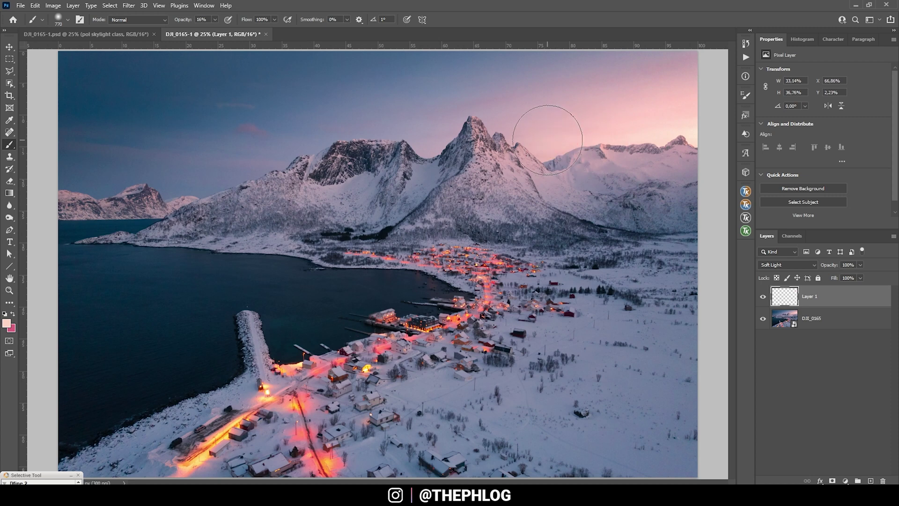
click(653, 131)
mouse_move(666, 144)
mouse_down()
mouse_move(654, 137)
mouse_move(695, 137)
mouse_up()
click(601, 139)
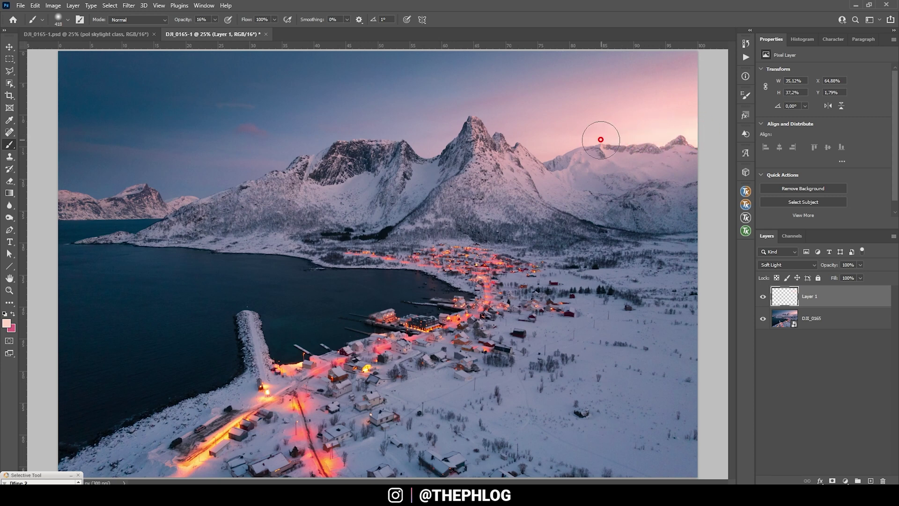
mouse_move(642, 160)
mouse_down()
mouse_move(721, 162)
mouse_move(670, 157)
mouse_up()
click(764, 296)
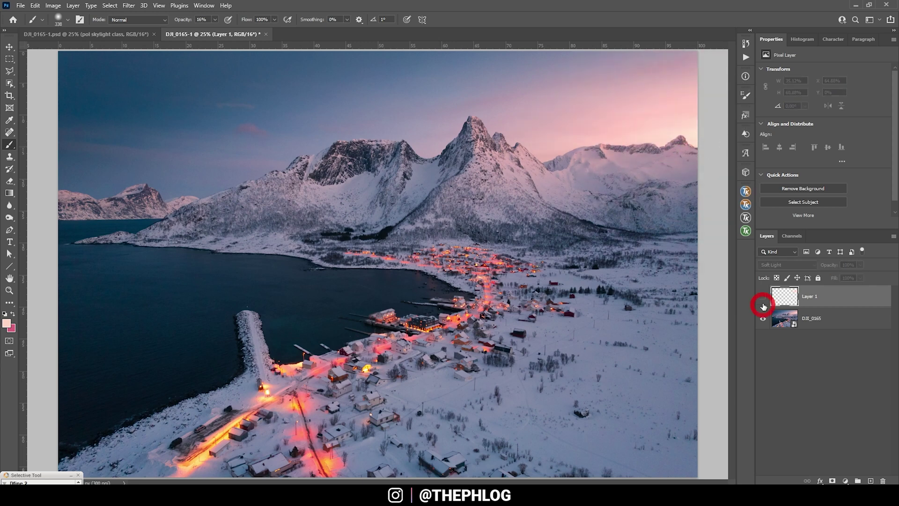
click(764, 305)
click(764, 304)
click(764, 304)
Compare the pink glow on and off, then add a Gradient Map adjustment layer.
click(763, 297)
click(764, 296)
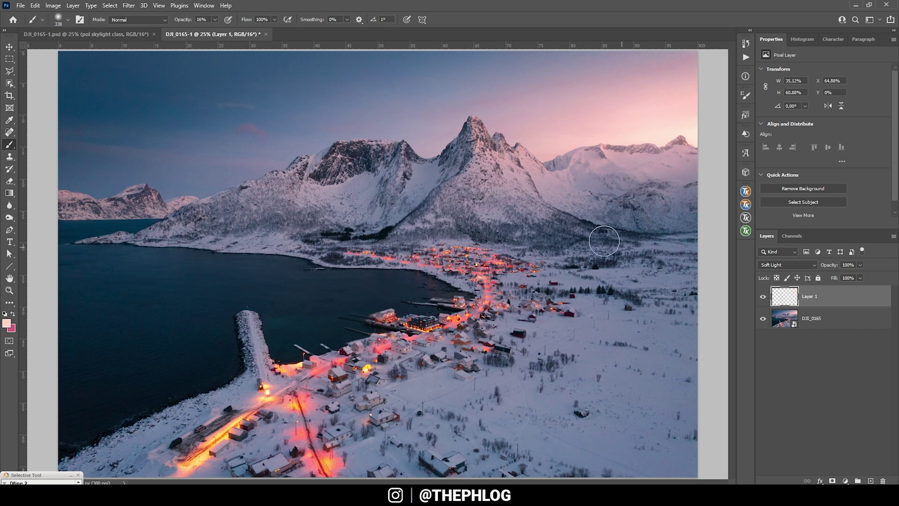
click(846, 481)
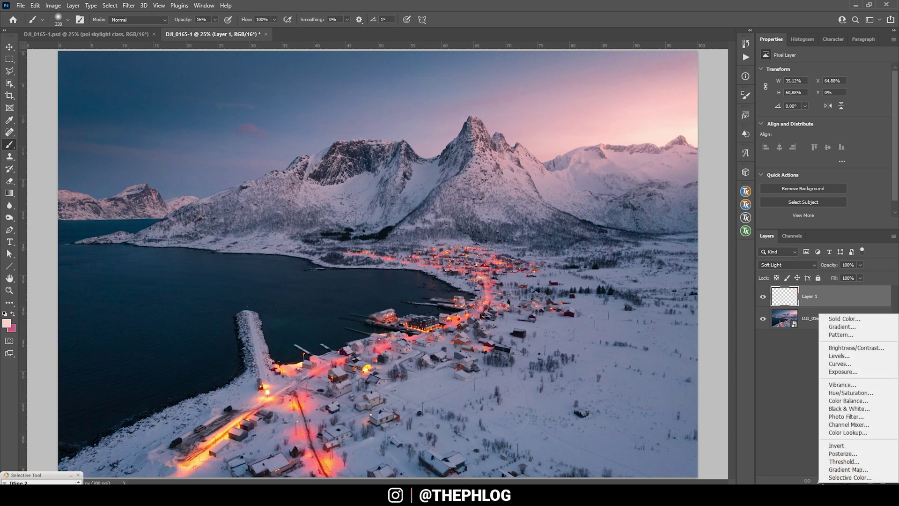
click(849, 470)
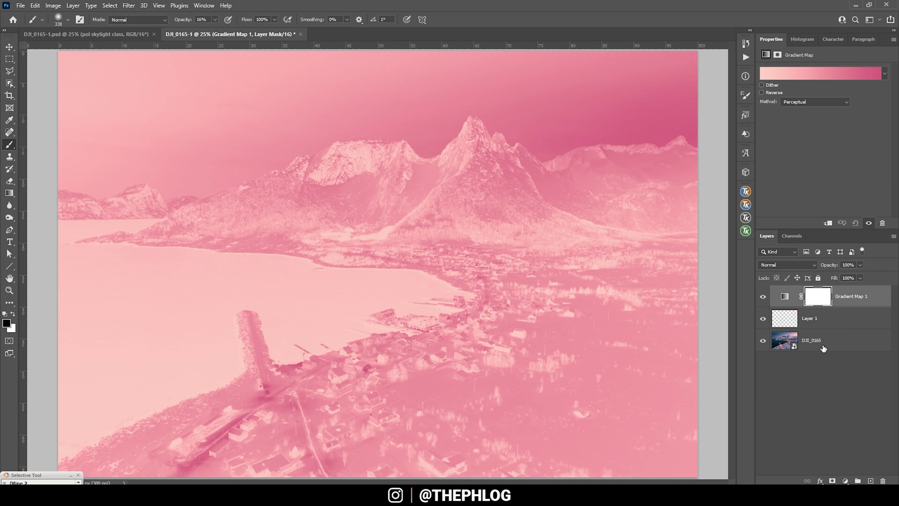
Set the Gradient Map layer to Overlay blend mode at 29% opacity.
click(788, 299)
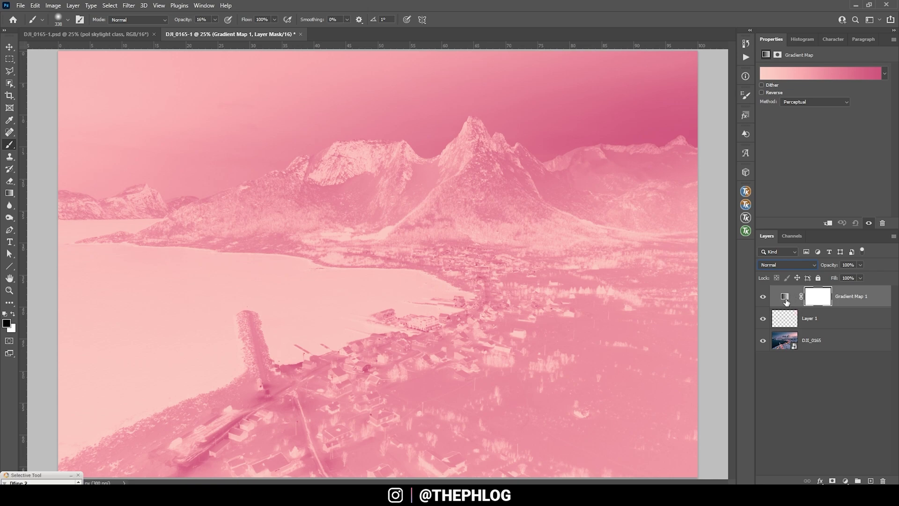
click(814, 265)
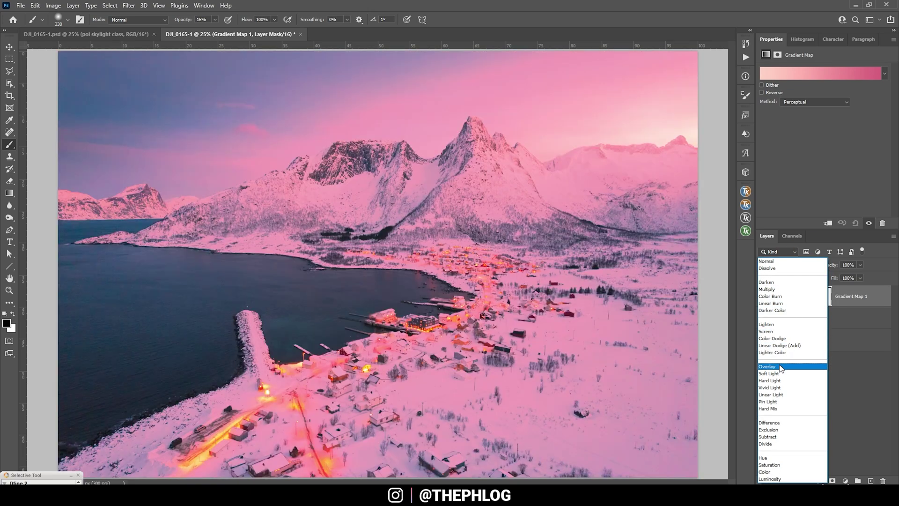
click(781, 366)
click(861, 265)
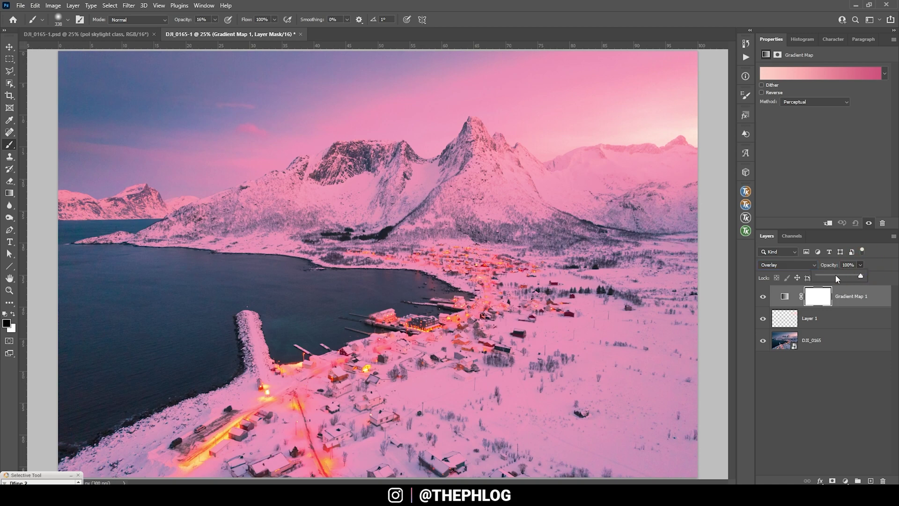
click(831, 278)
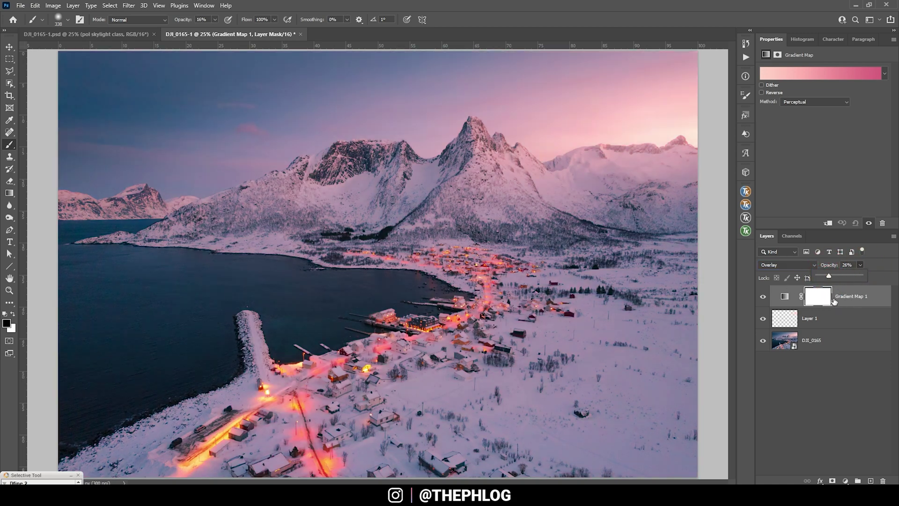
click(786, 297)
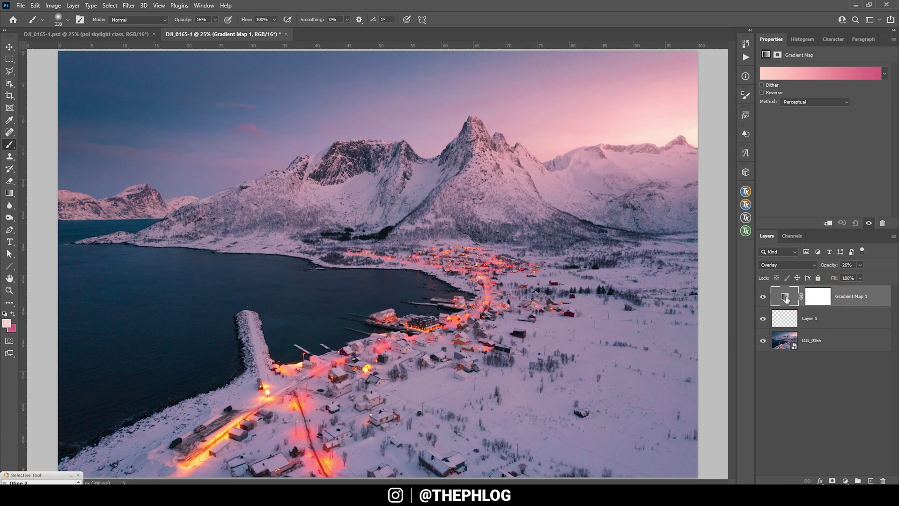
click(801, 76)
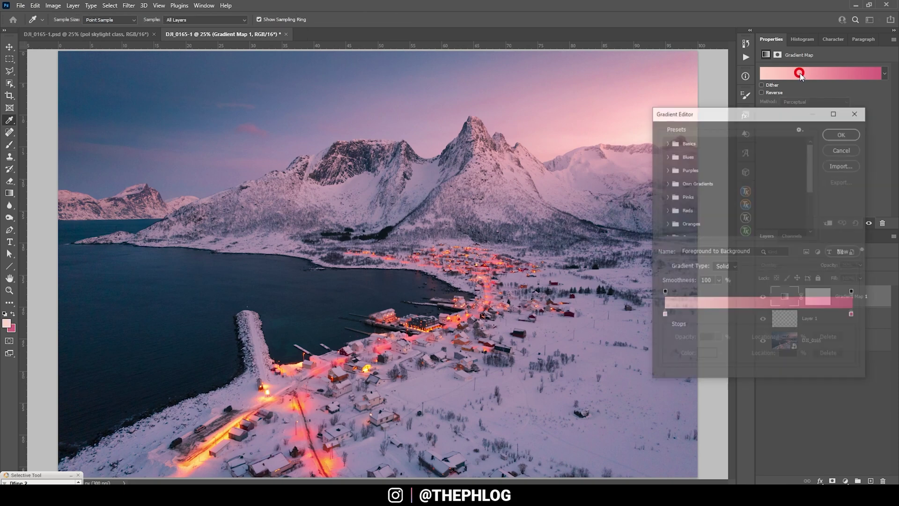
Change the gradient's left stop to a deep navy blue (2f4268) for cool shadows.
click(664, 316)
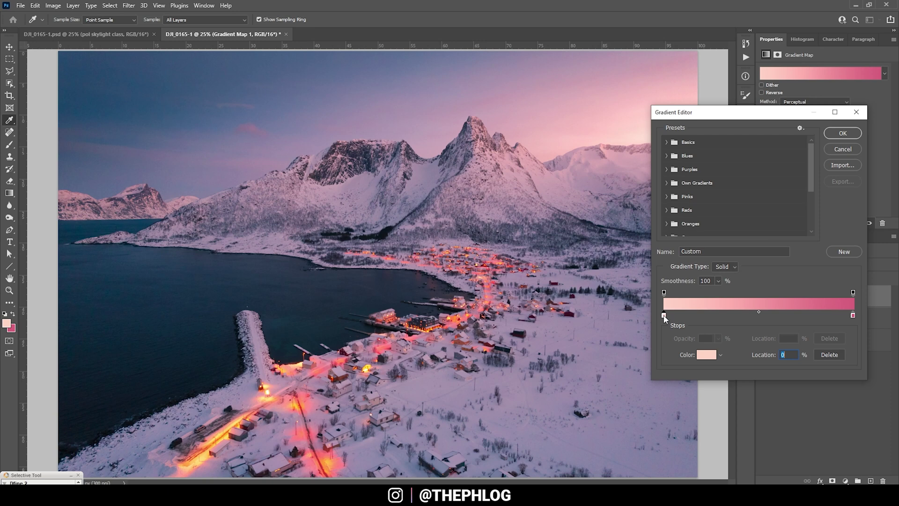
click(853, 315)
click(664, 315)
double_click(664, 315)
drag(688, 303, 687, 195)
click(729, 262)
mouse_move(692, 278)
mouse_down()
mouse_move(661, 315)
mouse_move(656, 301)
mouse_up()
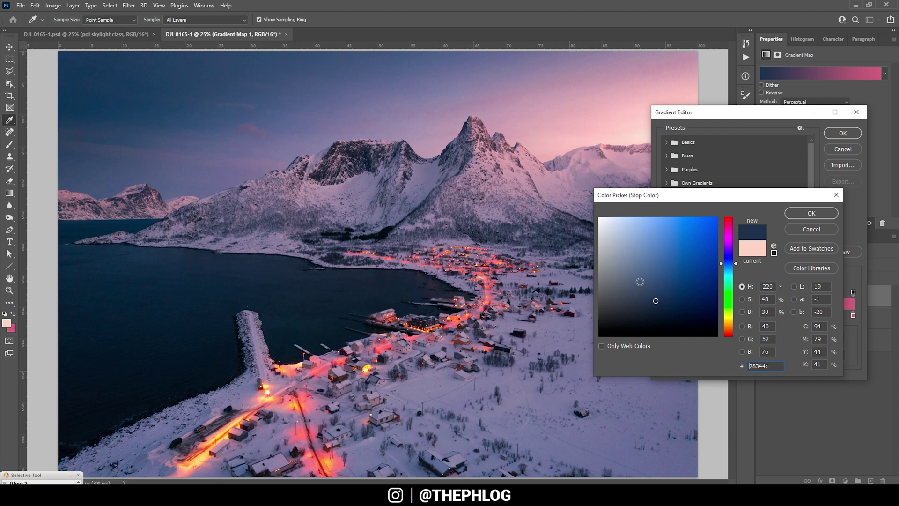
drag(656, 302, 664, 286)
Confirm the navy stop and set the right stop to a pale peach highlight (ffd9a3).
click(809, 214)
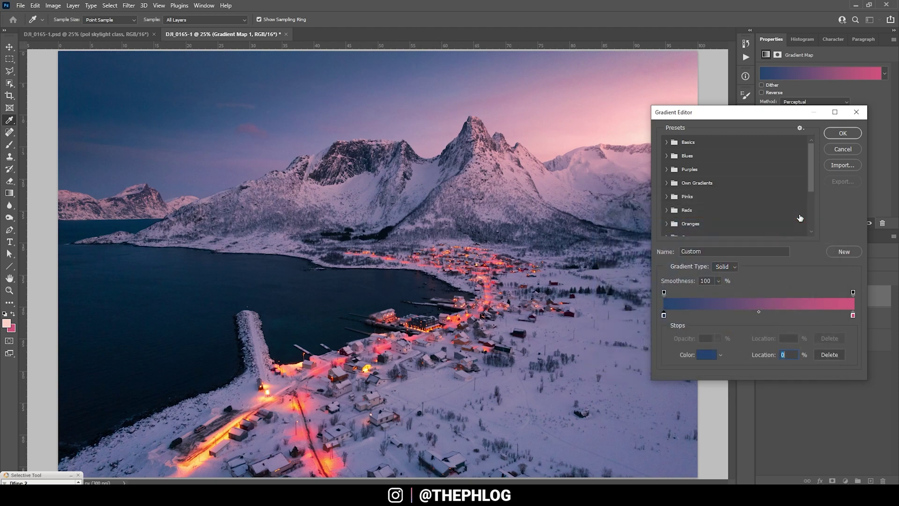
click(853, 315)
double_click(853, 315)
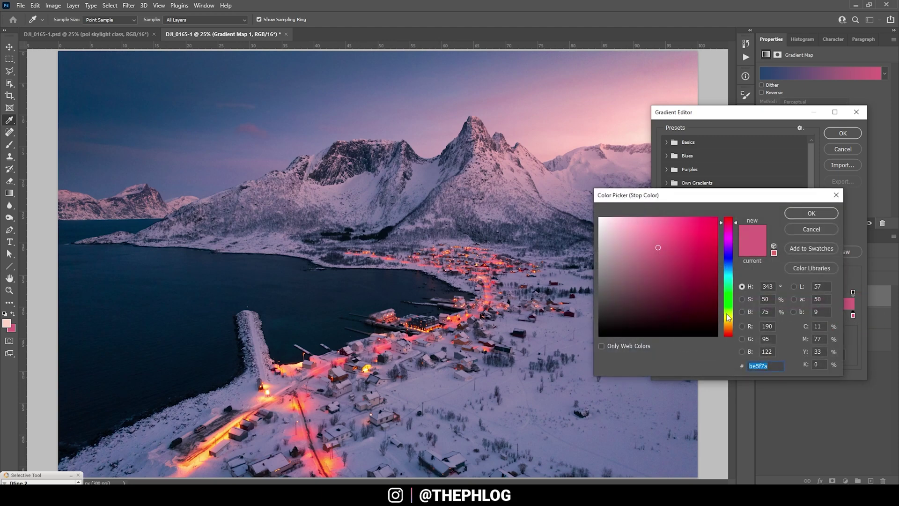
click(727, 313)
text(fff191)
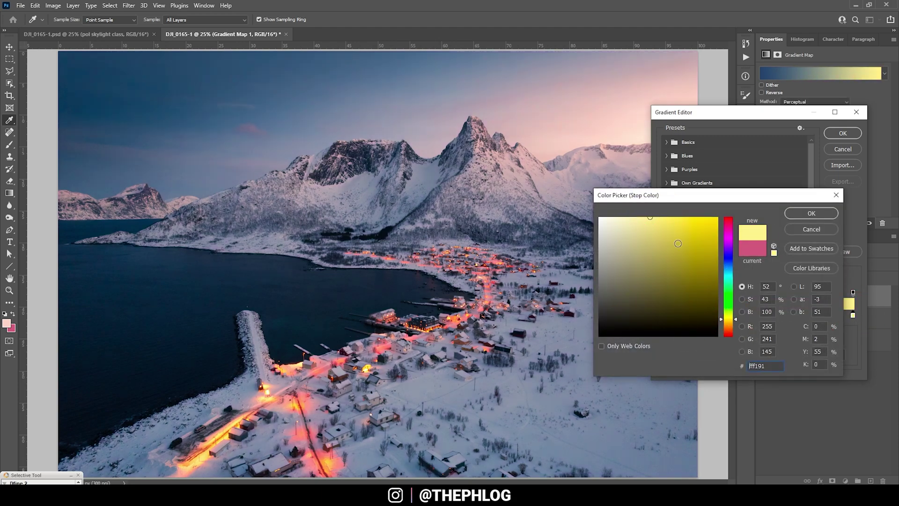
drag(733, 330, 734, 325)
click(642, 217)
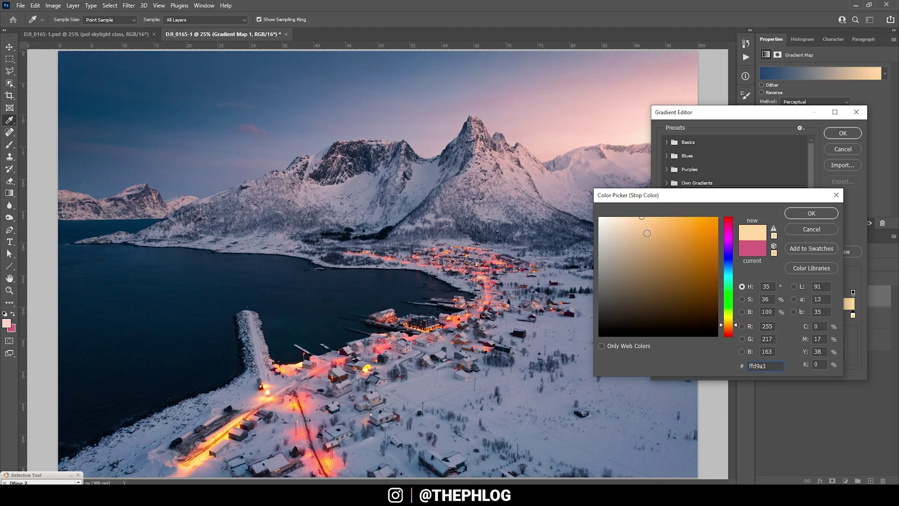
click(811, 213)
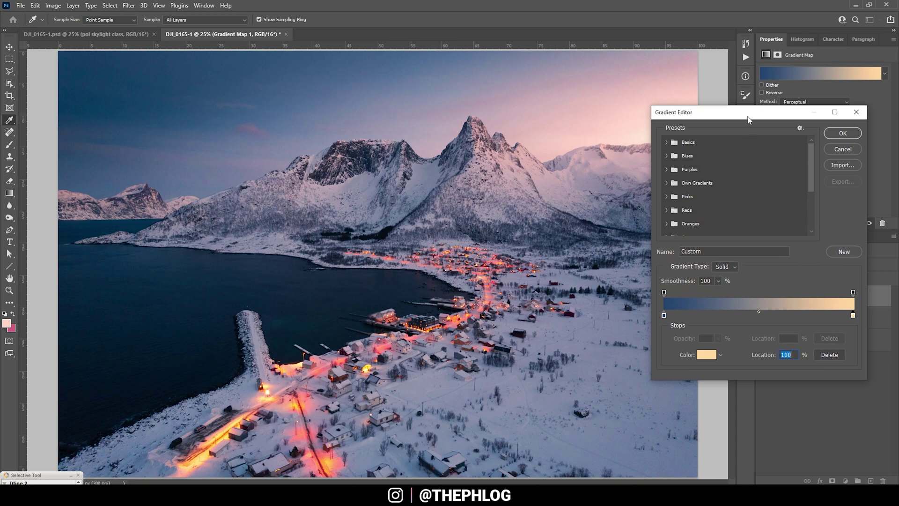
Add a dusky rose midtone stop at location 56 and set the shadow stop to 202439.
click(768, 314)
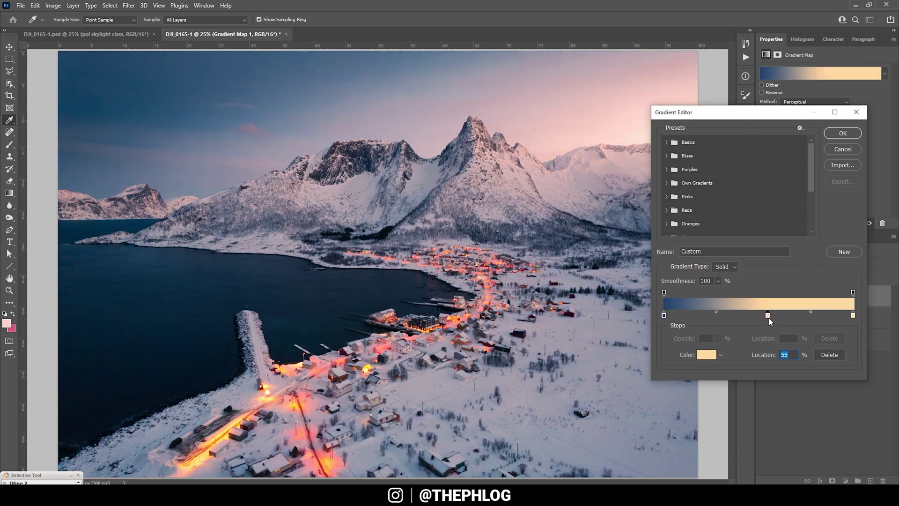
double_click(768, 315)
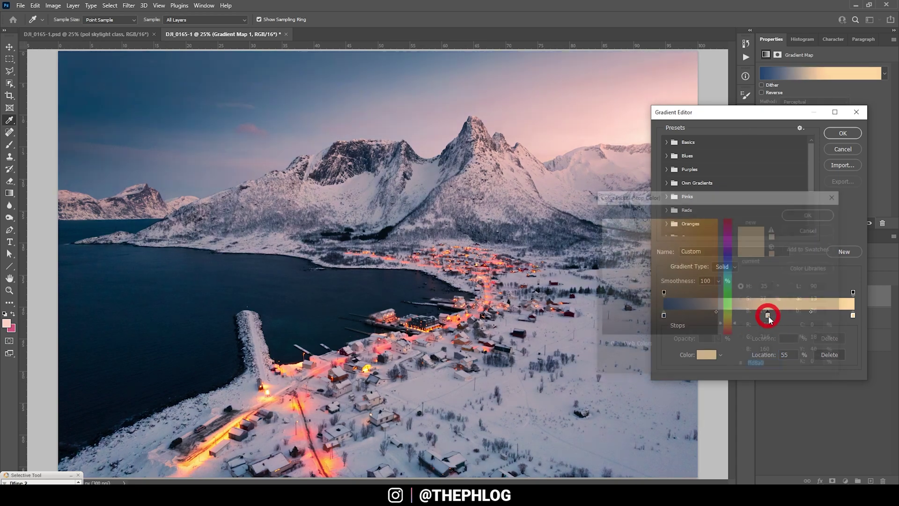
text(704141)
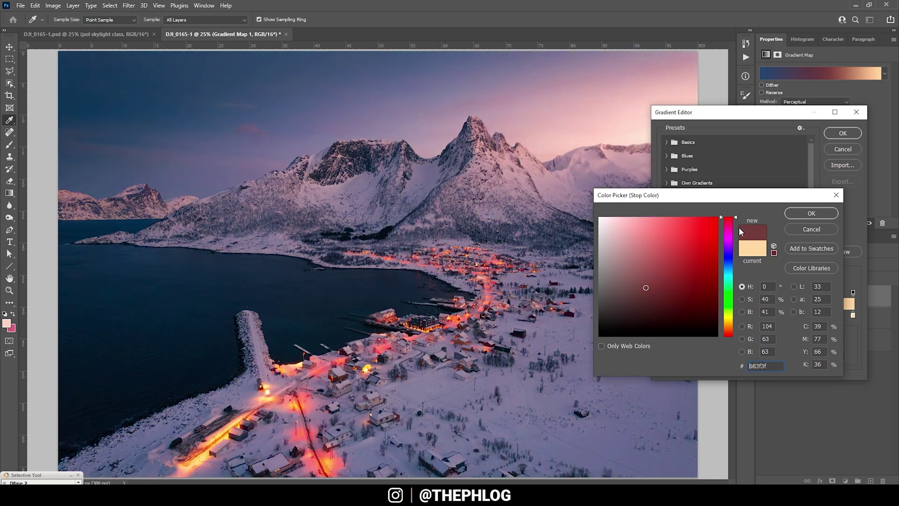
drag(731, 226, 729, 218)
drag(651, 288, 650, 279)
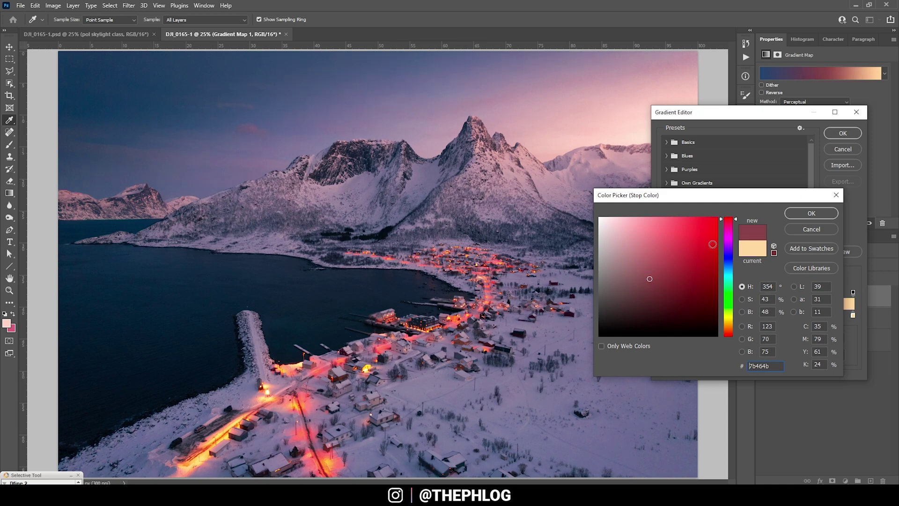
click(798, 215)
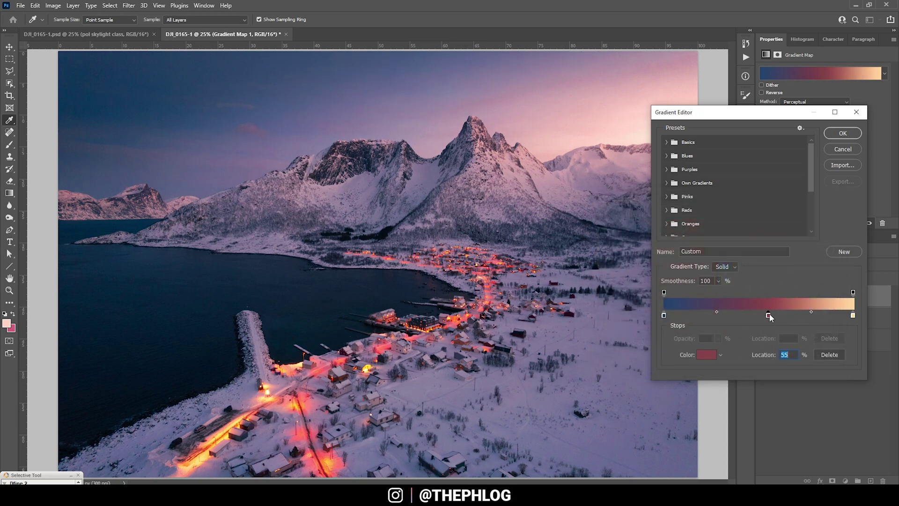
mouse_move(769, 317)
mouse_down()
mouse_move(727, 313)
mouse_move(761, 316)
mouse_up()
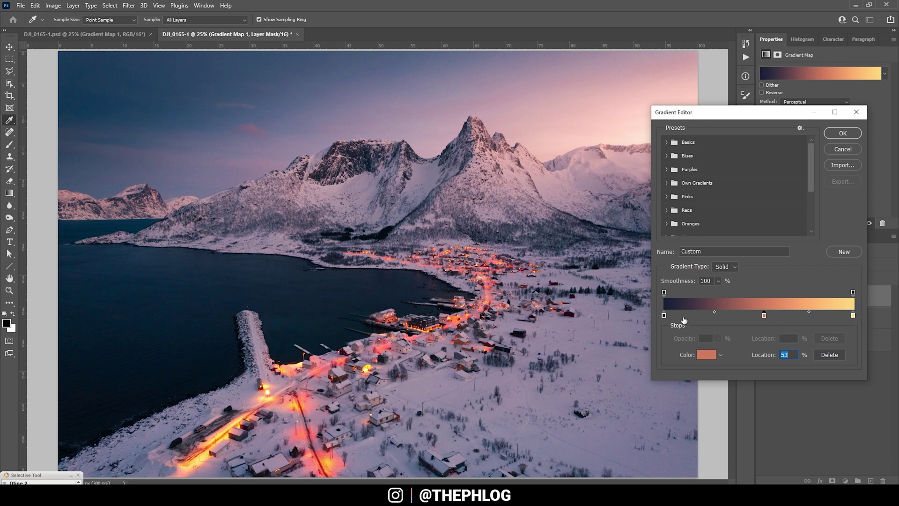
double_click(664, 316)
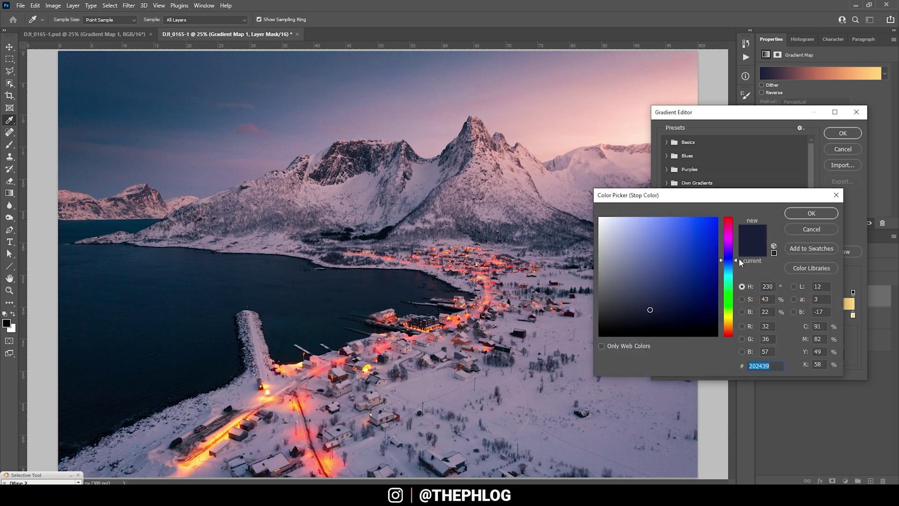
click(812, 215)
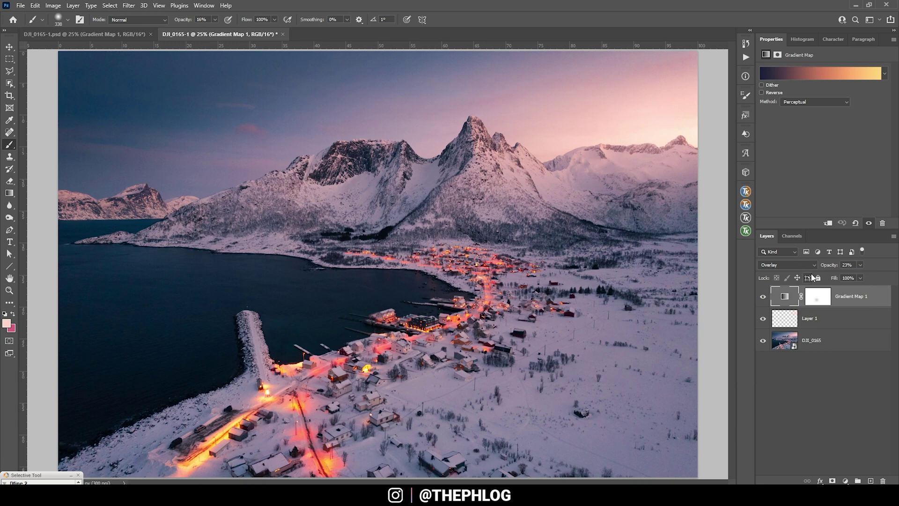
Switch Gradient Map 1 to Soft Light at 23% and toggle it to compare before and after.
click(798, 265)
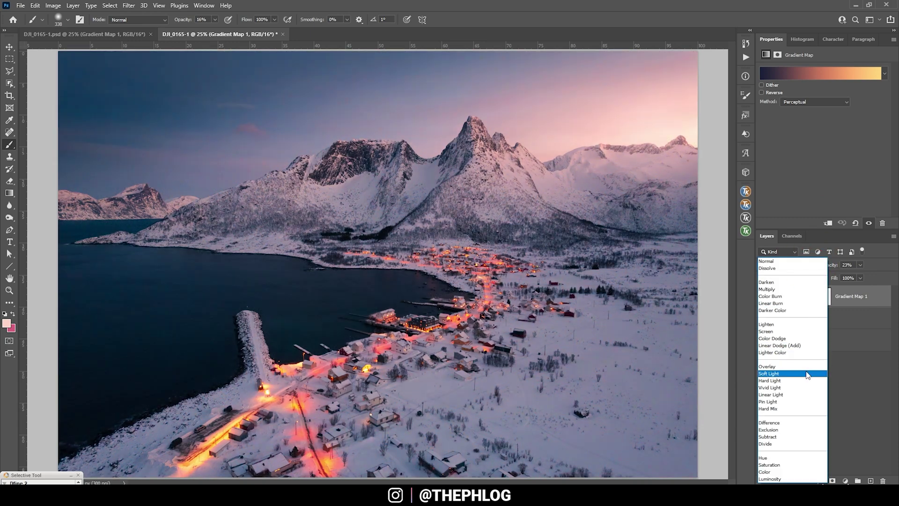
click(807, 373)
click(765, 297)
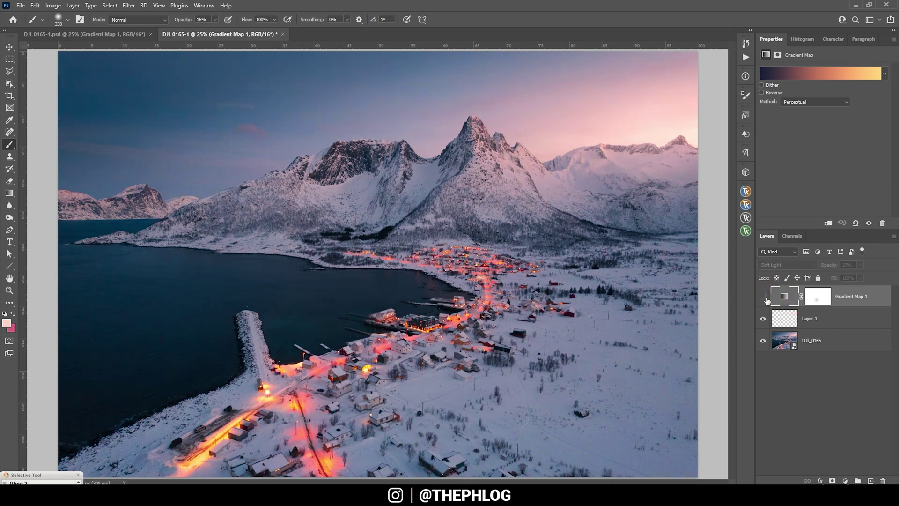
click(764, 297)
click(764, 297)
click(764, 297)
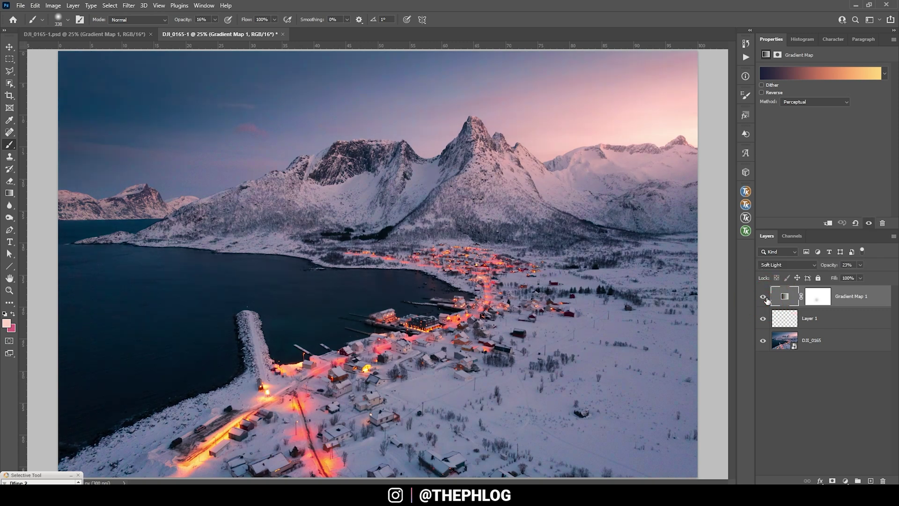
click(764, 297)
click(764, 297)
click(764, 297)
click(764, 297)
click(764, 297)
shift+click(821, 345)
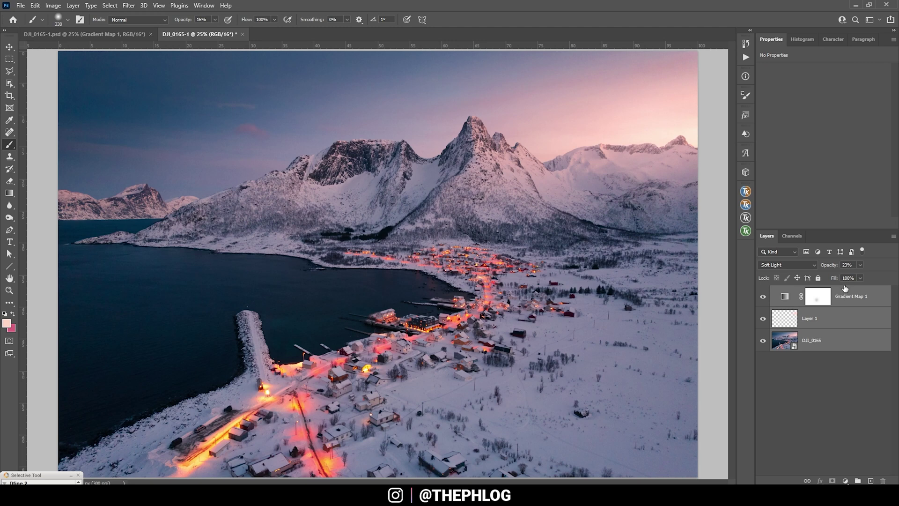
Merge the three selected layers with Ctrl+E and launch Nik Collection's Color Efex Pro 4.
key(ctrl+e)
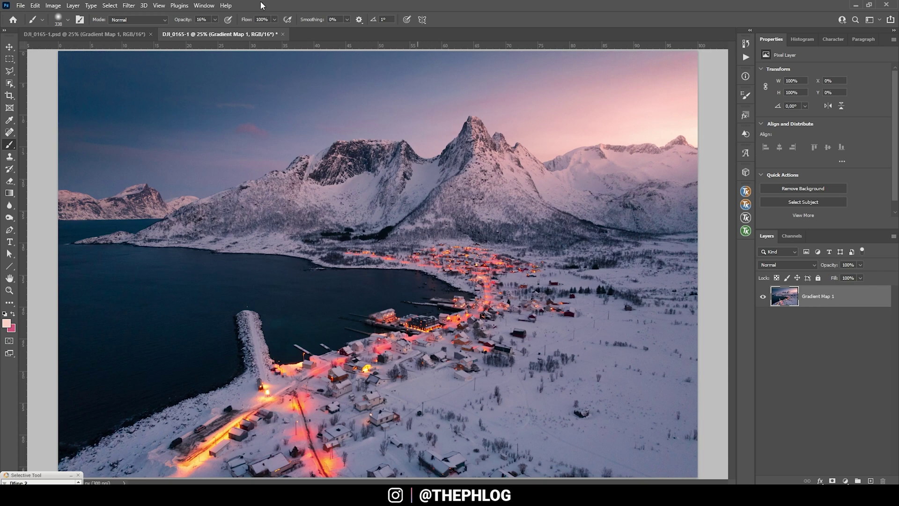
click(129, 5)
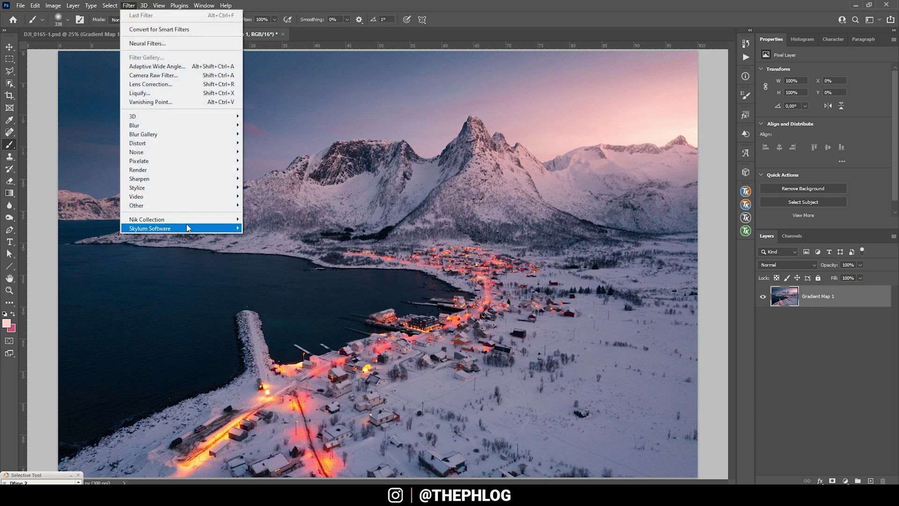
mouse_move(189, 225)
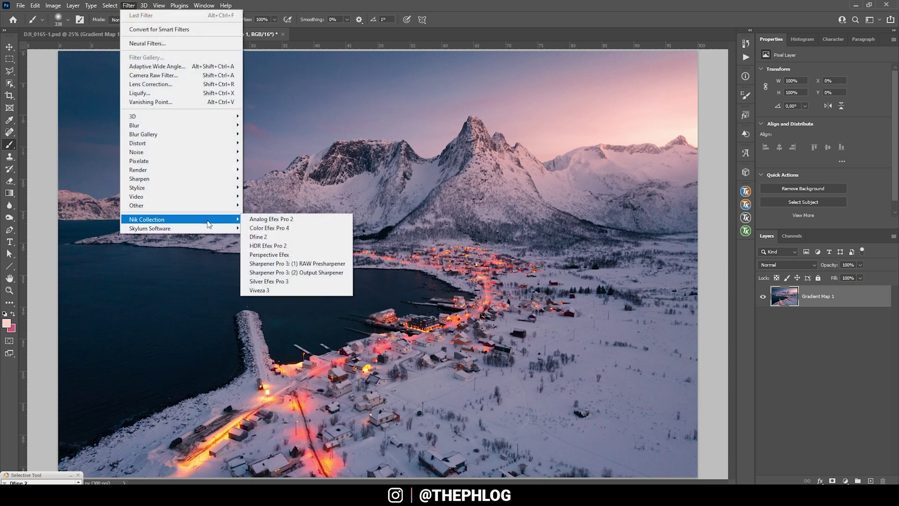
click(280, 229)
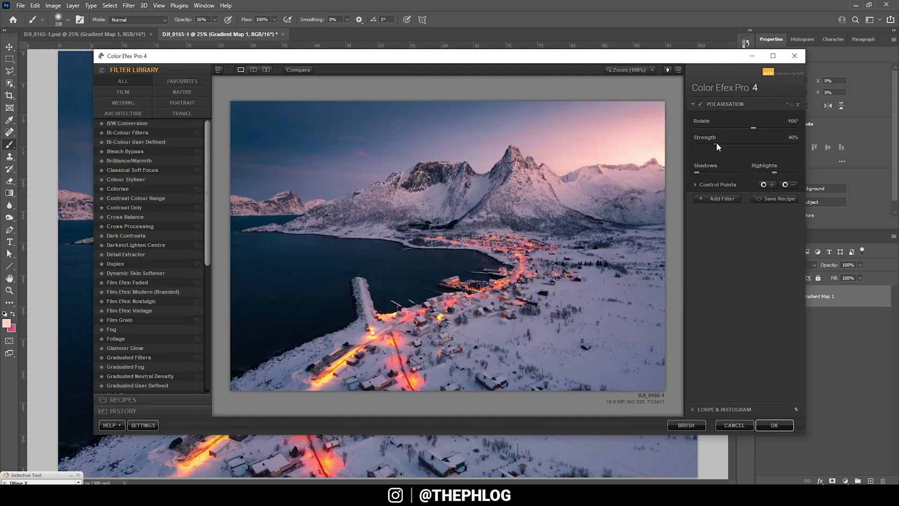
Set Polarisation to a moderate strength, then stack a Skylight Filter at 7% strength.
drag(697, 145, 712, 140)
drag(737, 142, 725, 140)
click(719, 197)
scroll(166, 353, down, 9)
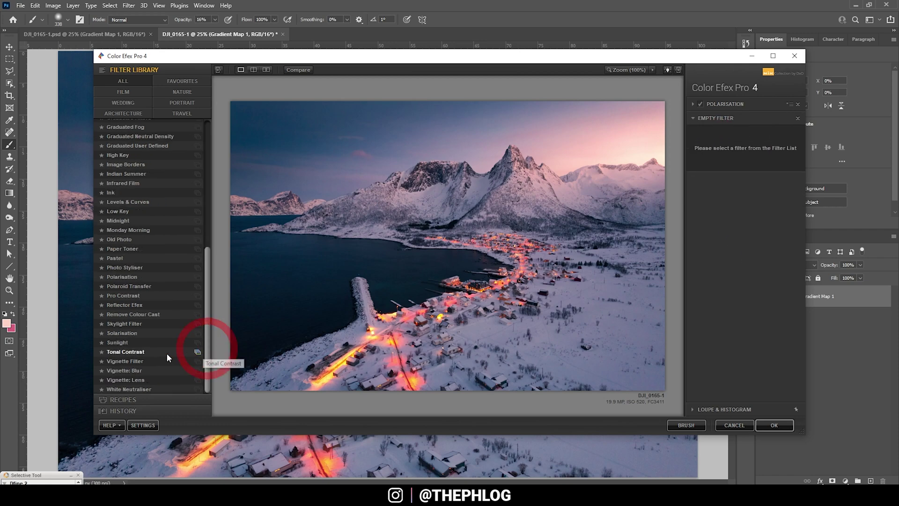
click(136, 324)
drag(716, 141, 700, 141)
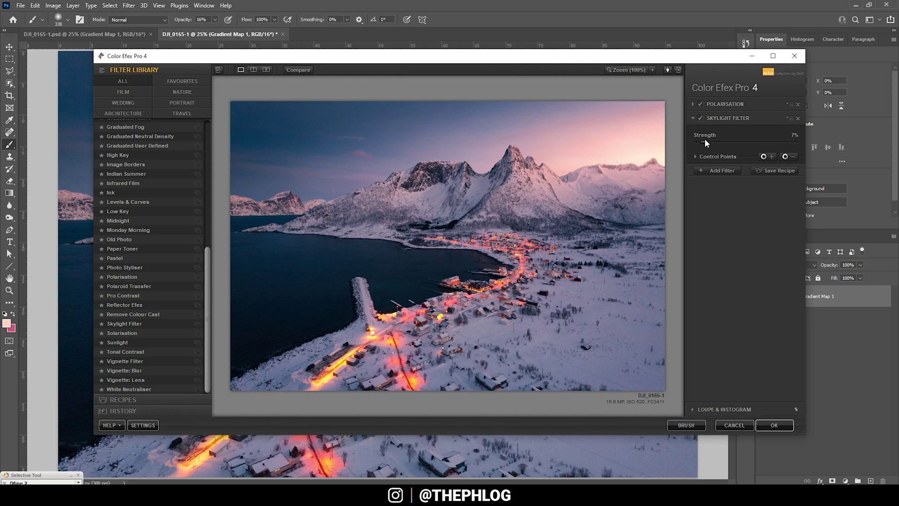
click(714, 170)
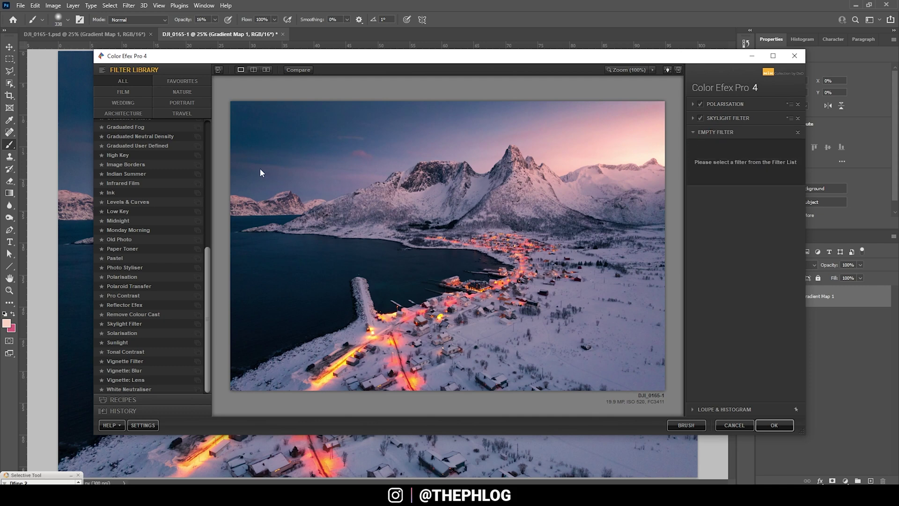
Add Classical Soft Focus with Method 2 at 6% strength and apply the stack as a new layer.
drag(208, 252, 207, 127)
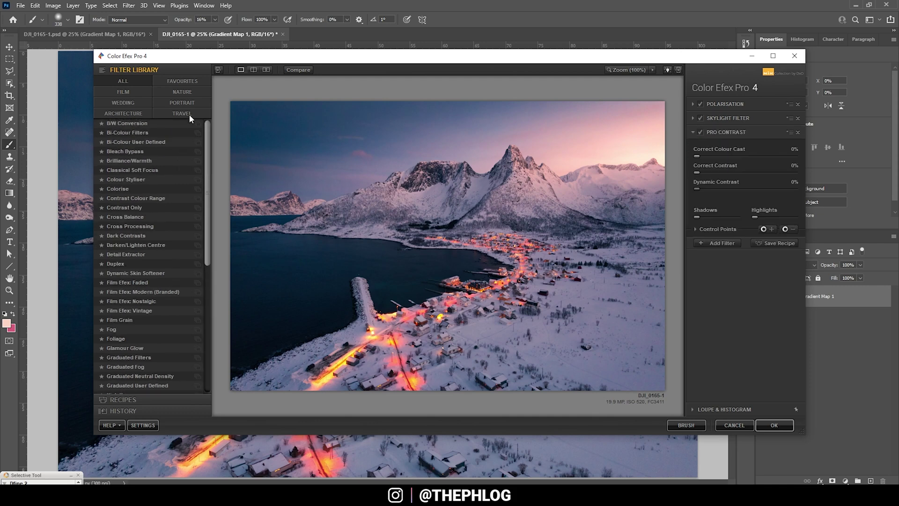
click(150, 175)
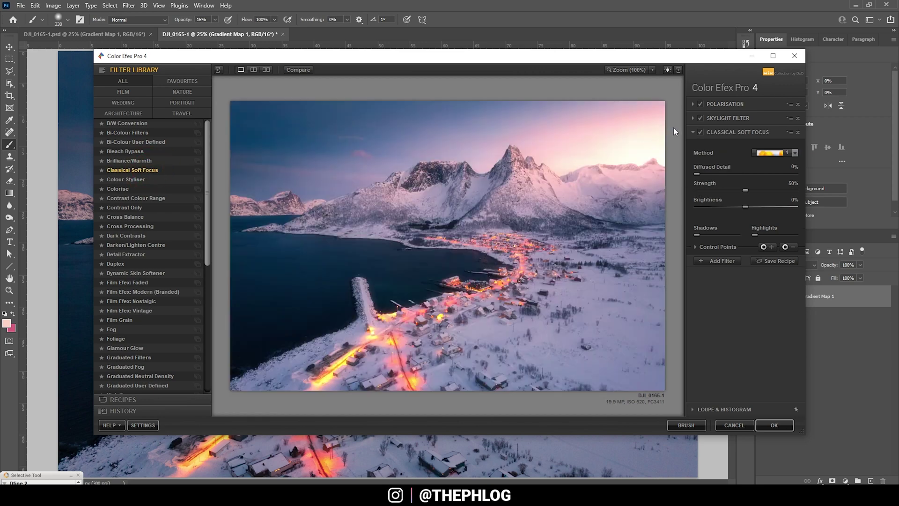
click(785, 155)
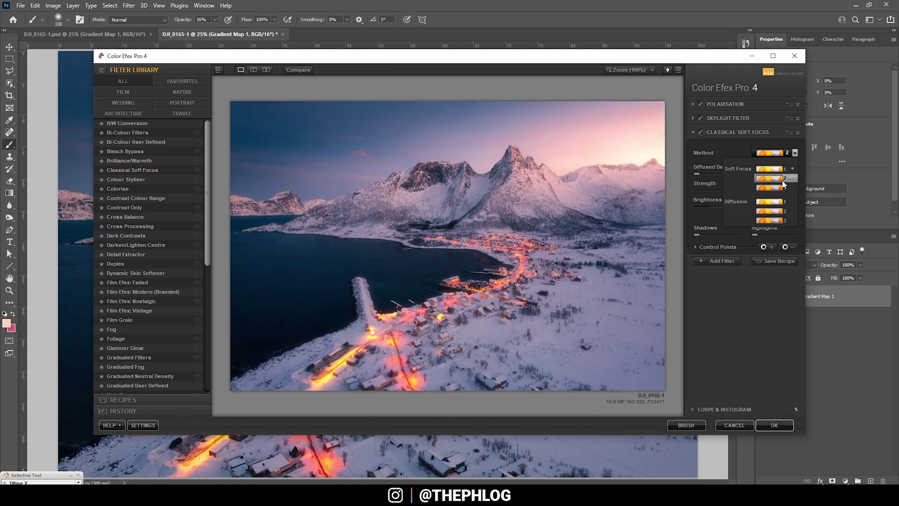
click(784, 179)
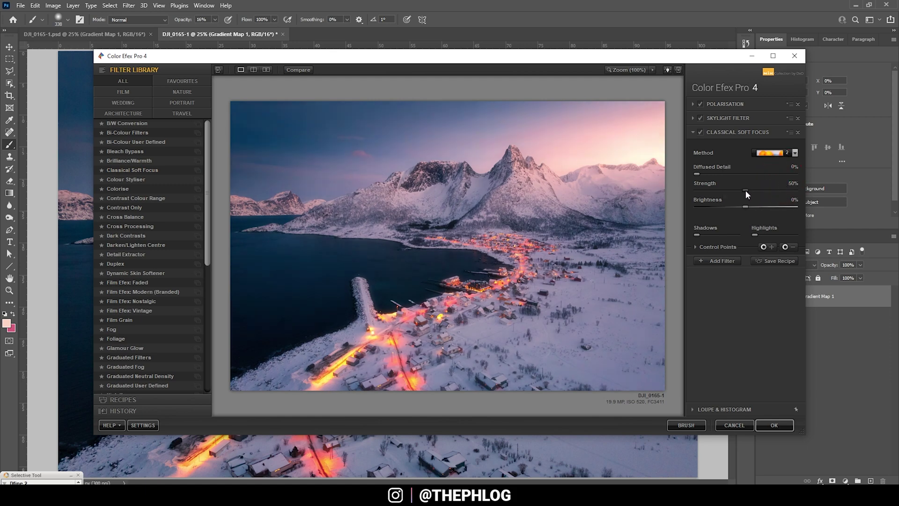
drag(740, 190, 707, 190)
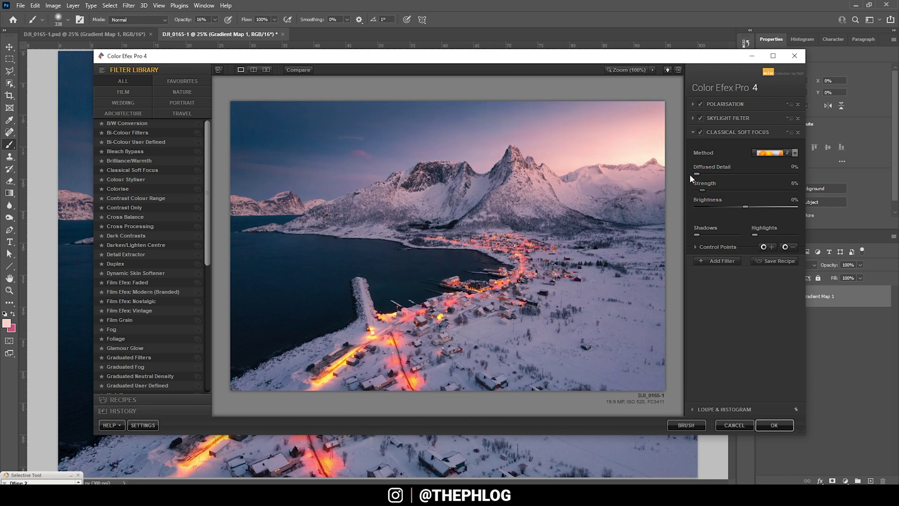
click(774, 425)
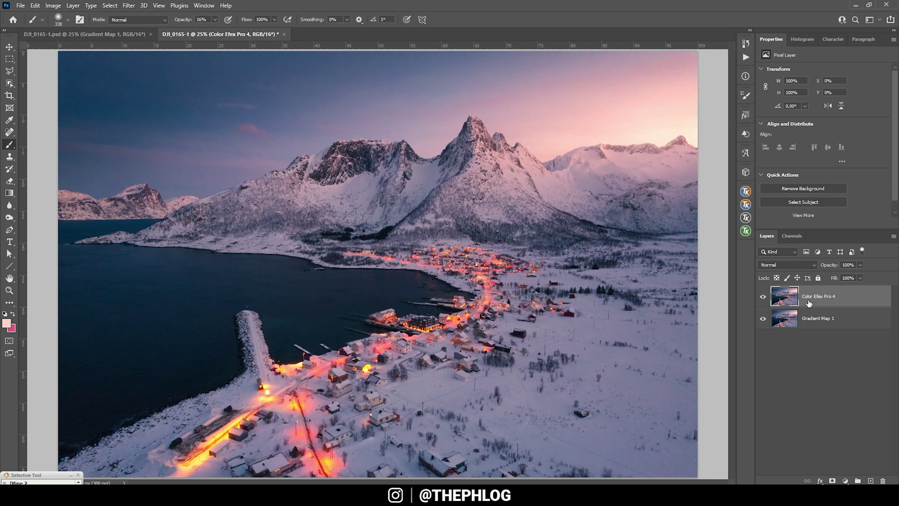